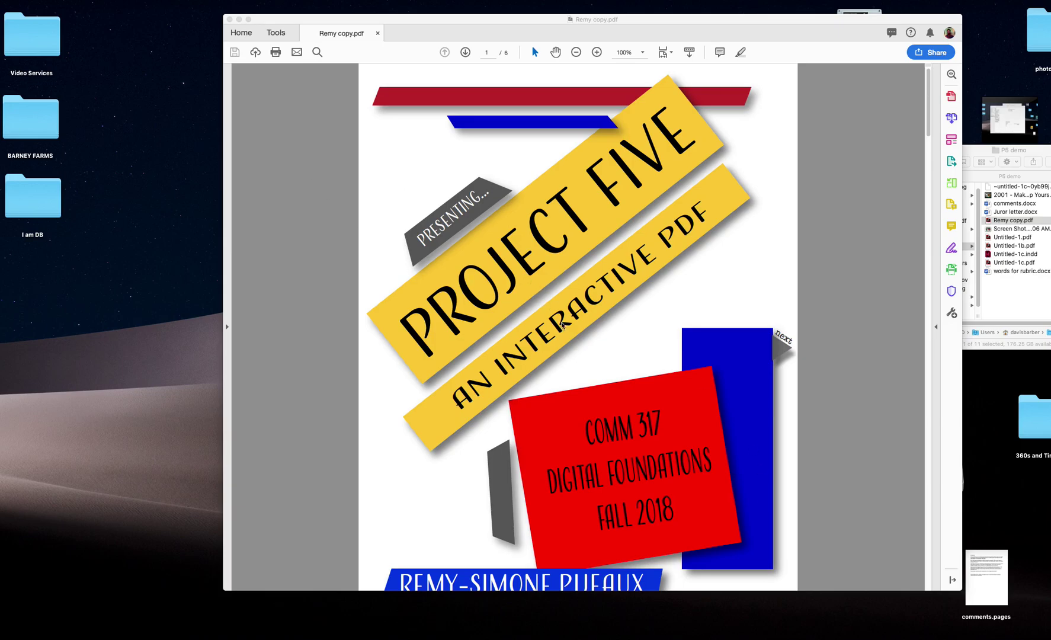
Step: Scroll down to the Project Four: Video page and try to play the embedded video
scroll(563, 326, "down", 2)
scroll(646, 348, "down", 20)
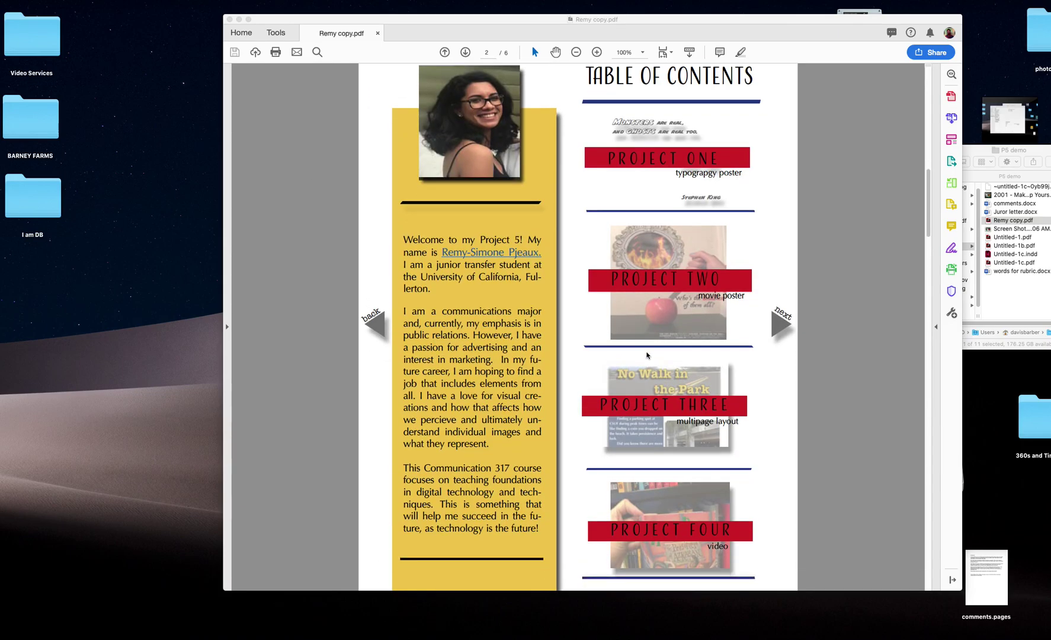
scroll(641, 351, "down", 15)
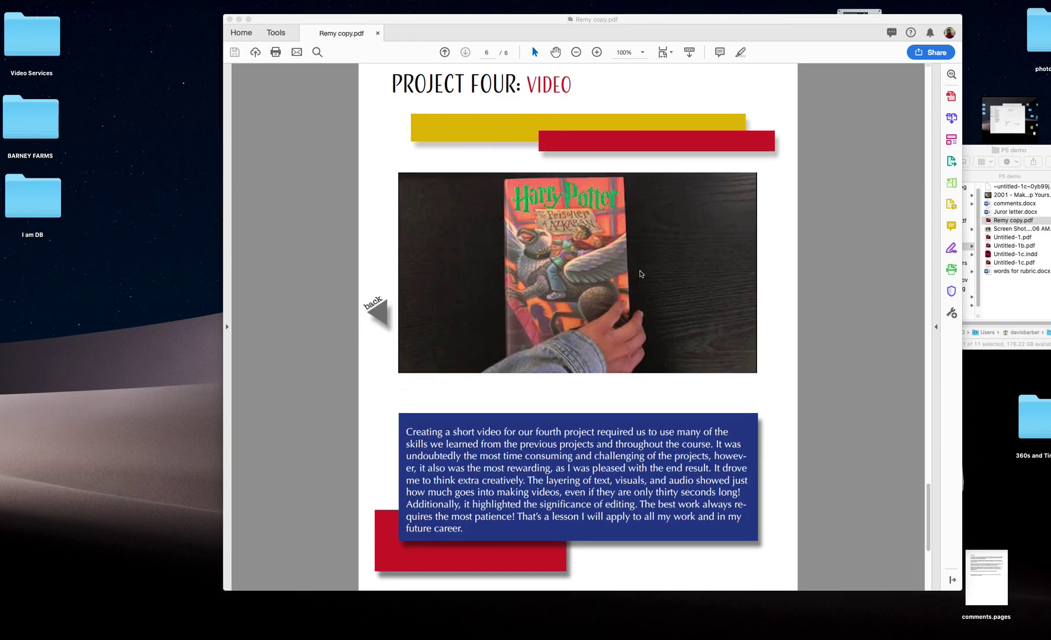
left_click(564, 221)
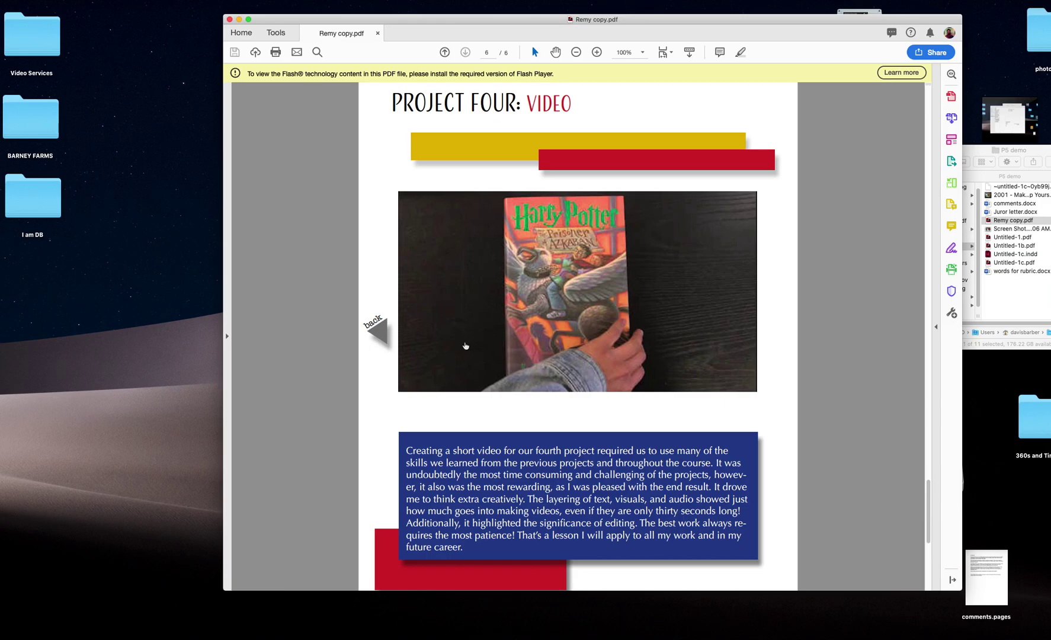
Step: Scroll back up to page 5, then return to page 6
scroll(669, 394, "up", 3)
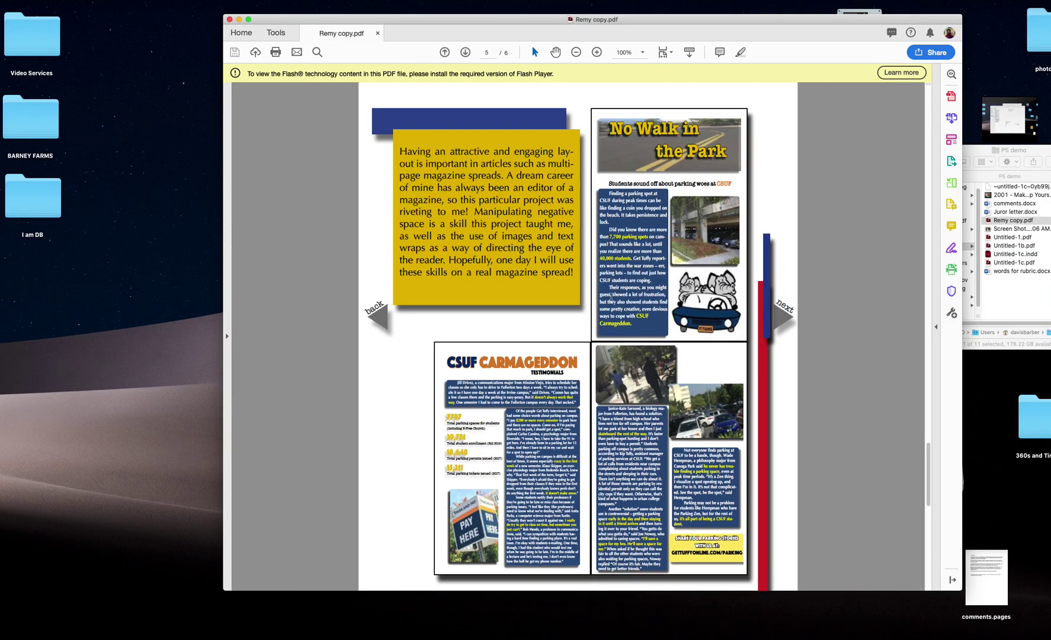
scroll(562, 324, "up", 1)
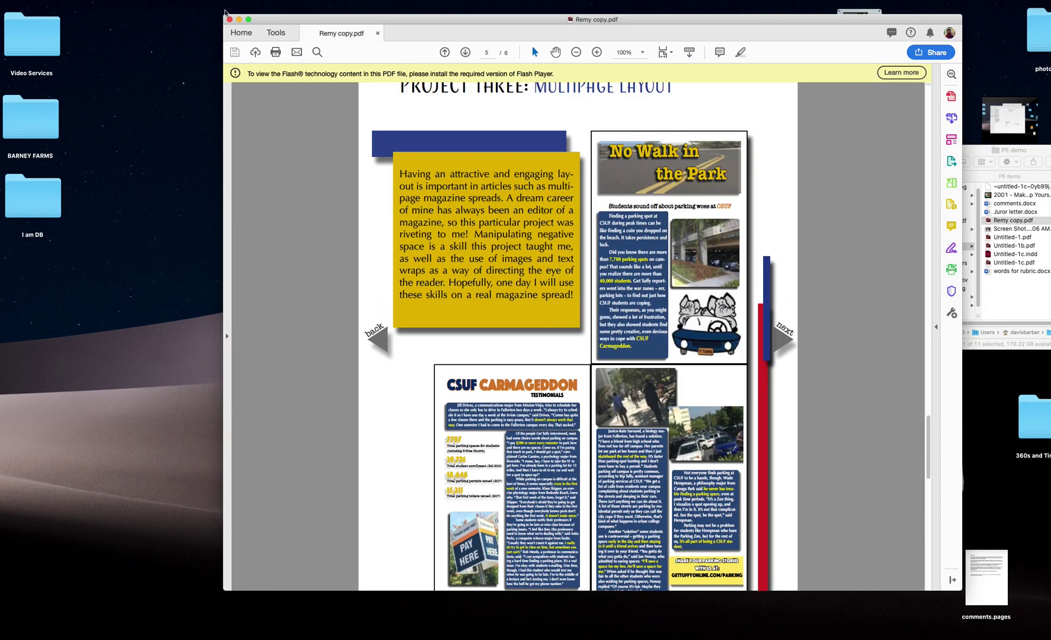
scroll(490, 211, "down", 5)
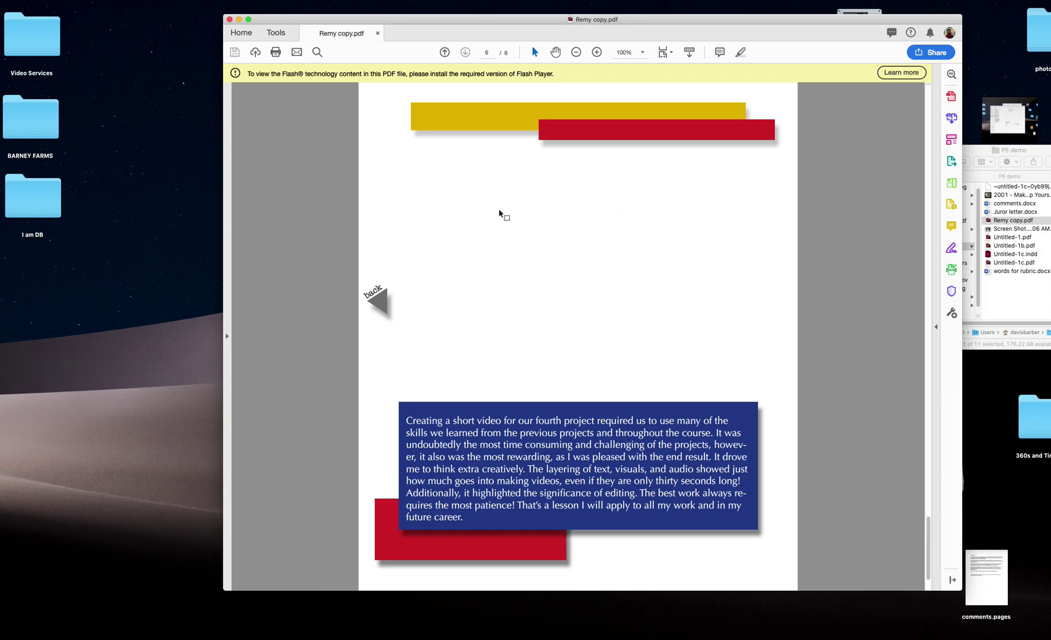
Step: Drag a snapshot marquee over the blank video area on page 6, then clear the selection
left_click_drag(393, 152, 775, 396)
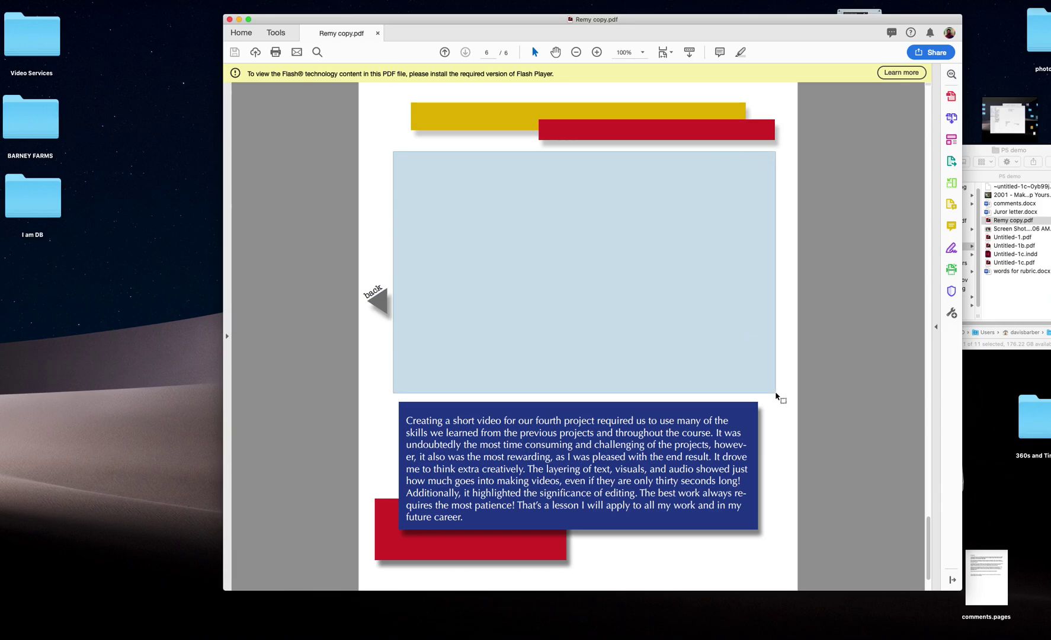
left_click_drag(776, 396, 777, 396)
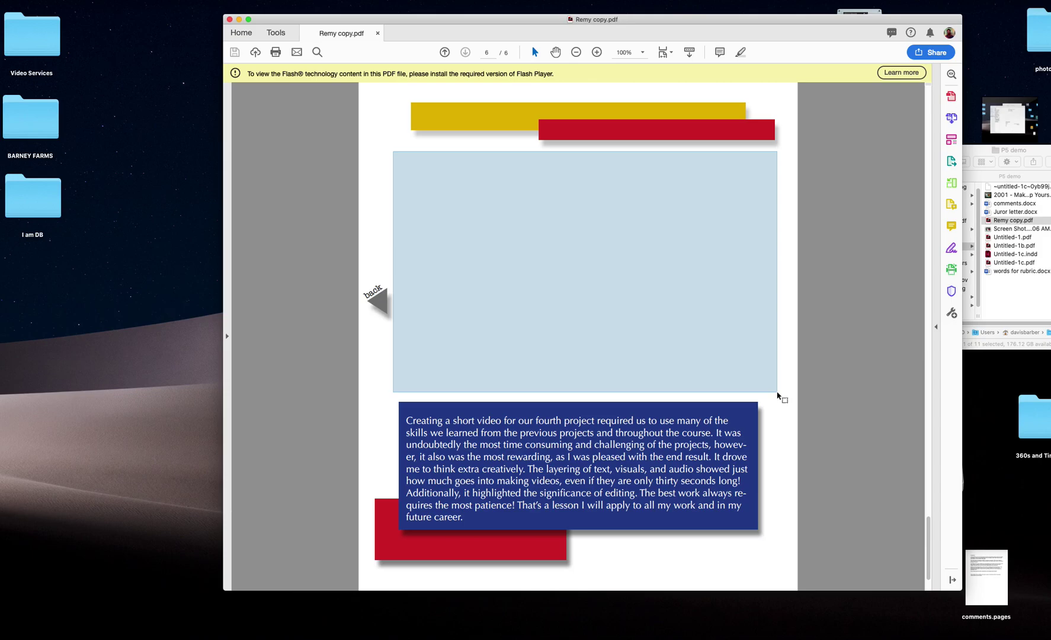
left_click_drag(776, 392, 777, 392)
left_click_drag(777, 393, 777, 393)
left_click(381, 224)
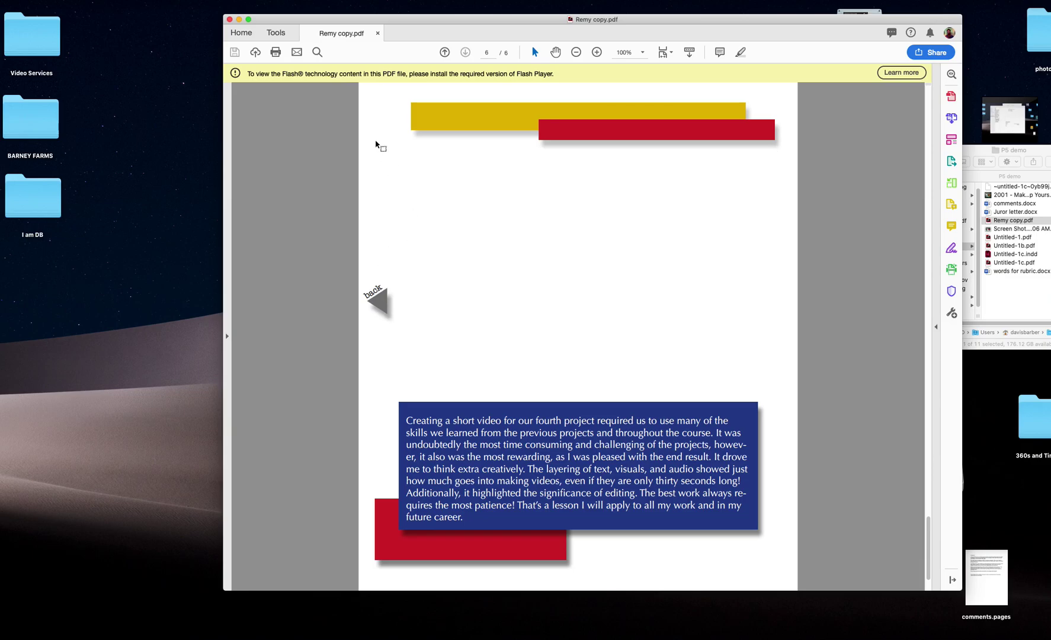
Step: Close the PDF and switch back to InDesign
left_click(228, 19)
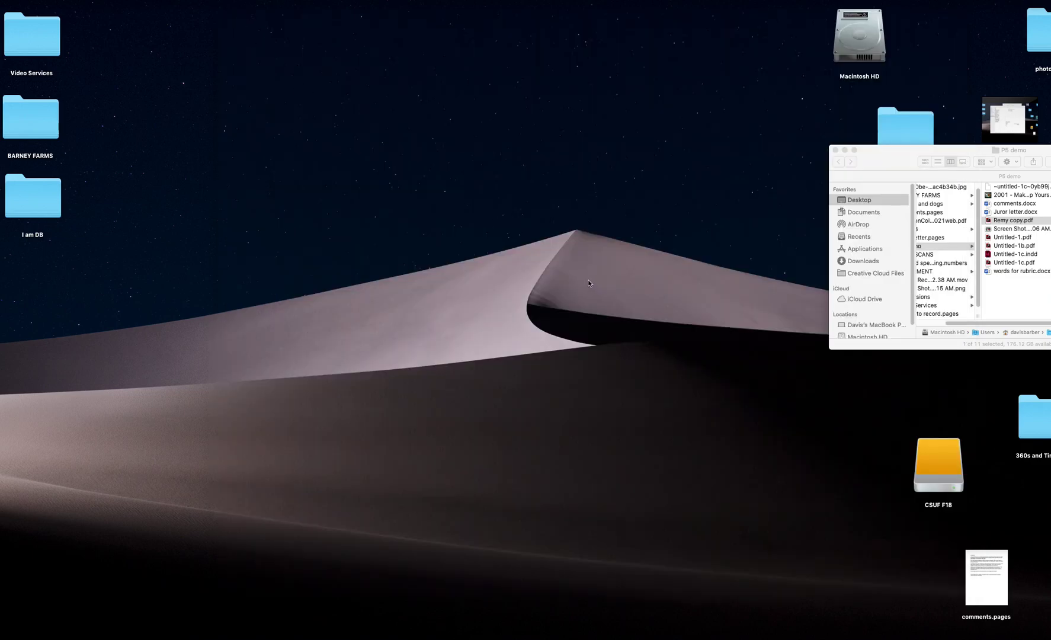
mouse_move(3, 259)
key("super+Tab")
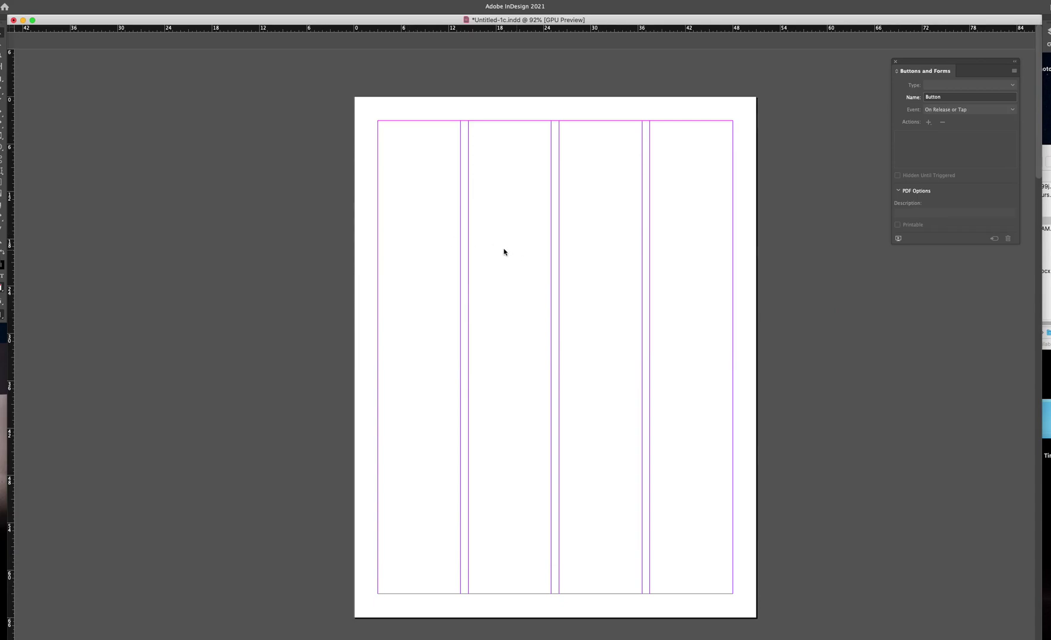
Step: Place words for rubric.docx in a text frame, shorten it, and move it near the top
key("super+d")
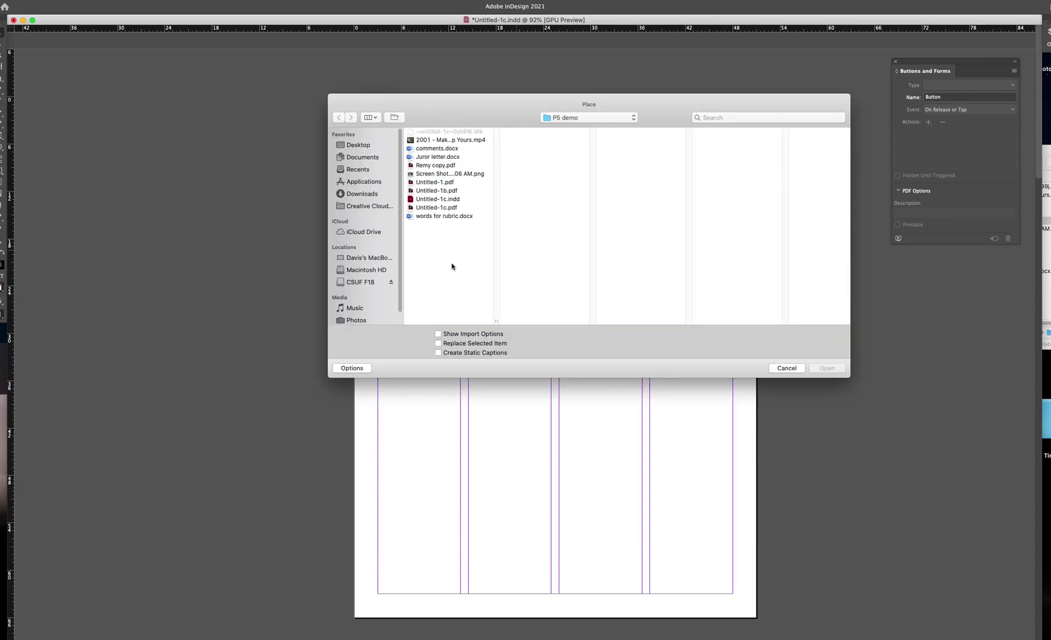
left_click(415, 216)
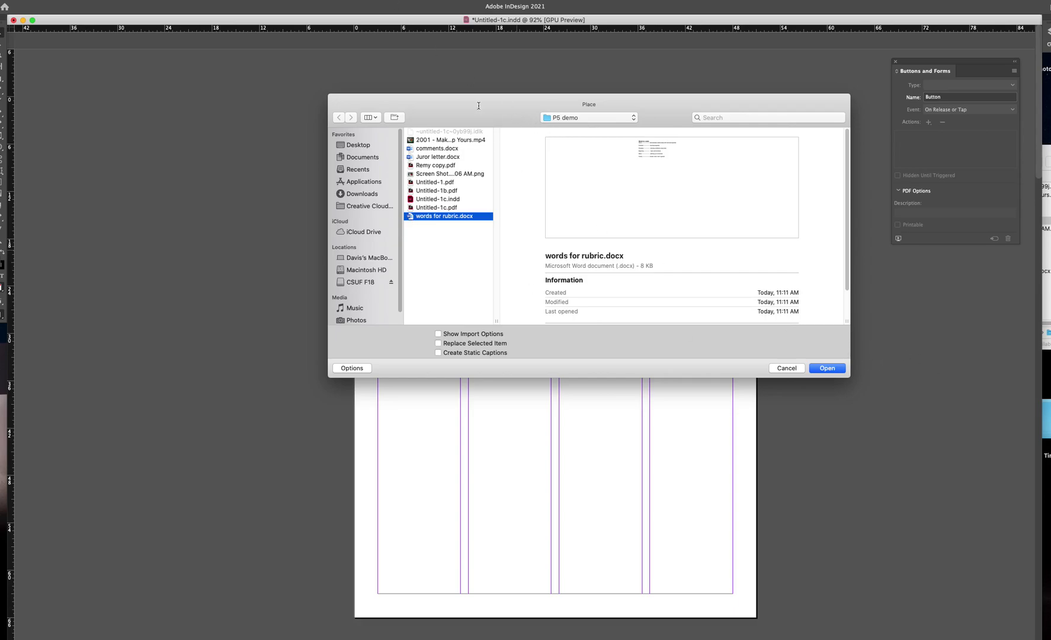
left_click(827, 368)
left_click_drag(388, 180, 665, 324)
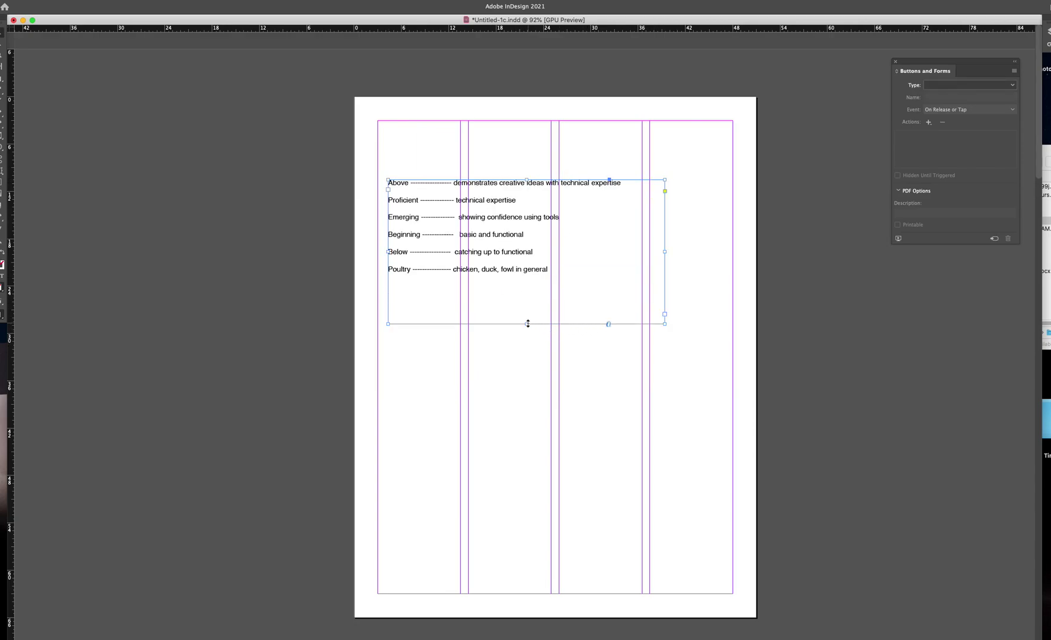
left_click_drag(527, 323, 528, 297)
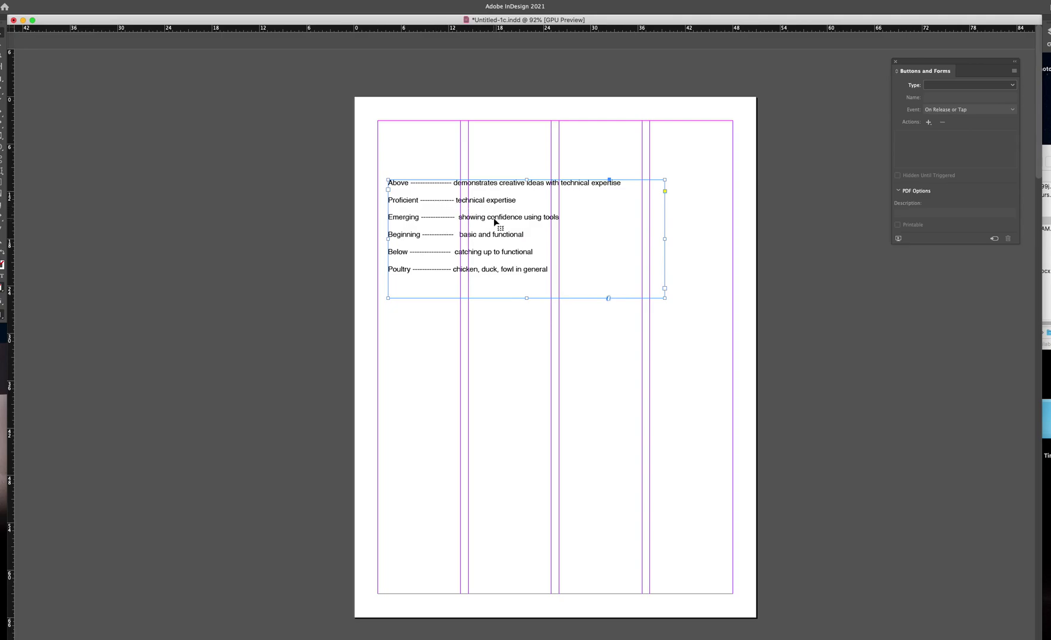
left_click_drag(494, 221, 520, 183)
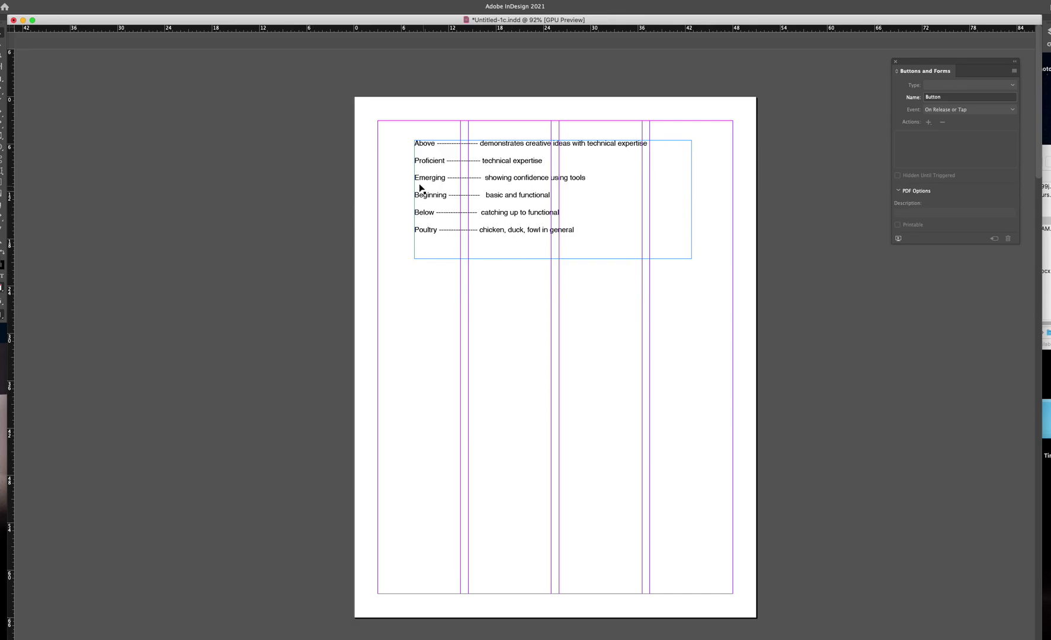
Step: Choose the Taste Test Screen Shot 2020-12-01 PNG in the Place dialog to place it
key("super+d")
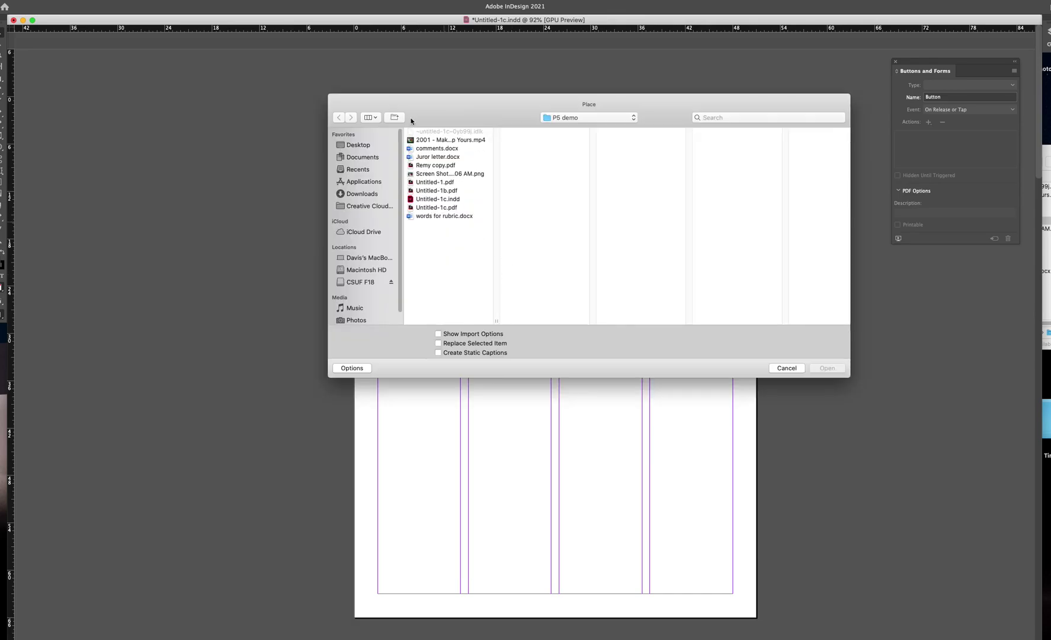
left_click(425, 141)
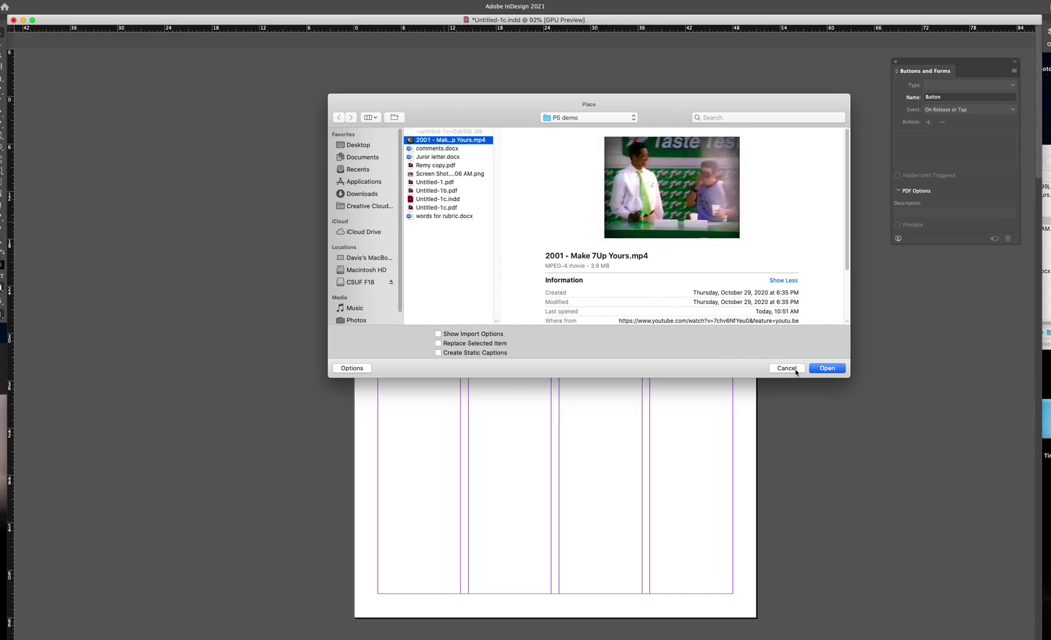
left_click(435, 208)
left_click(434, 174)
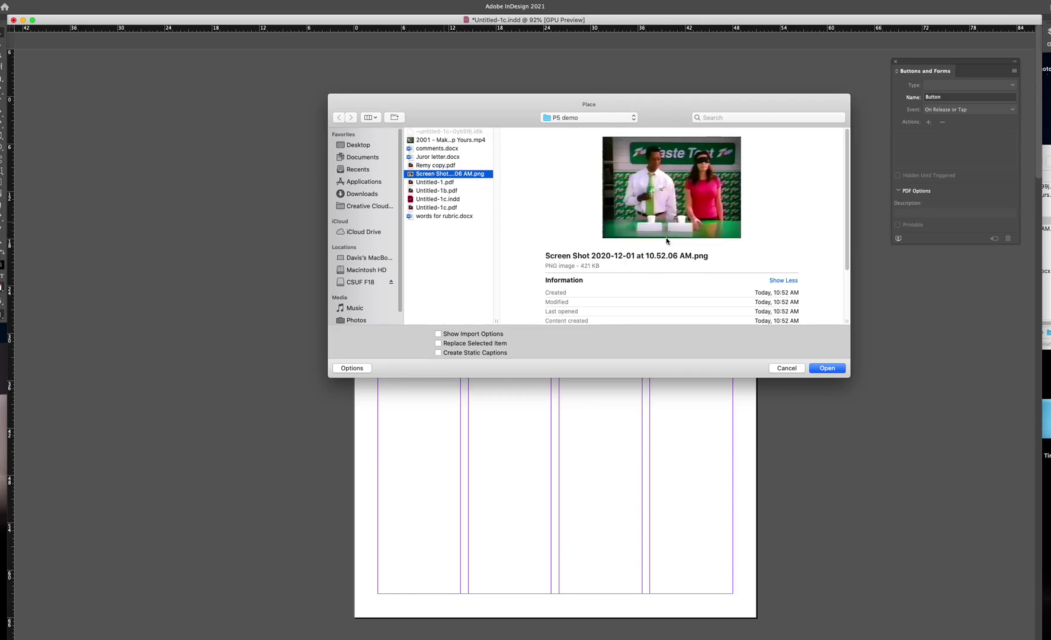
left_click(827, 368)
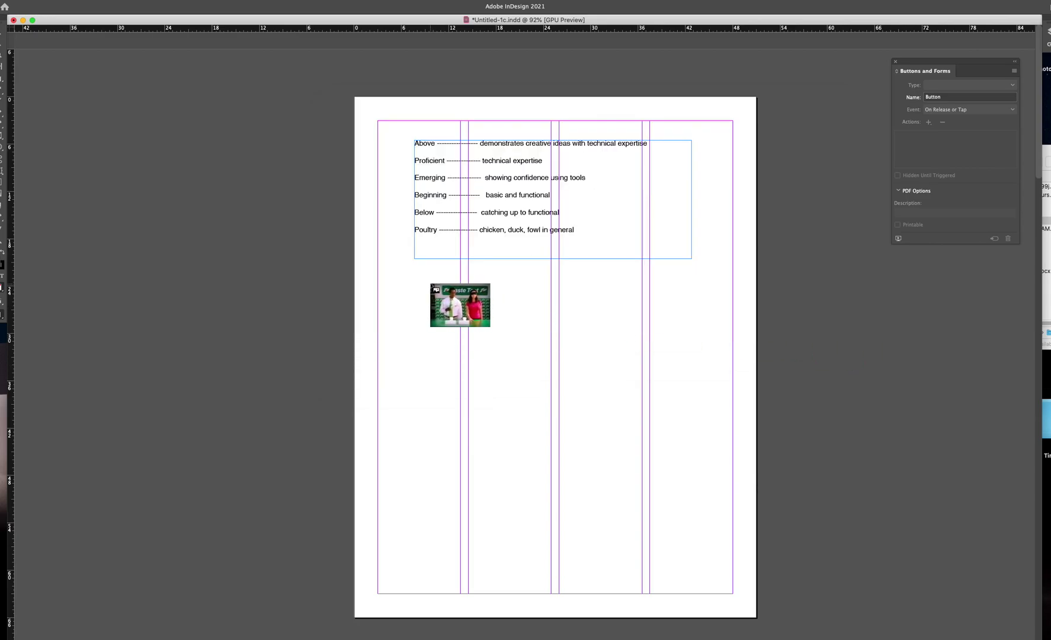
Step: Drop the screenshot below the rubric text, then resize and reposition its frame
left_click(431, 284)
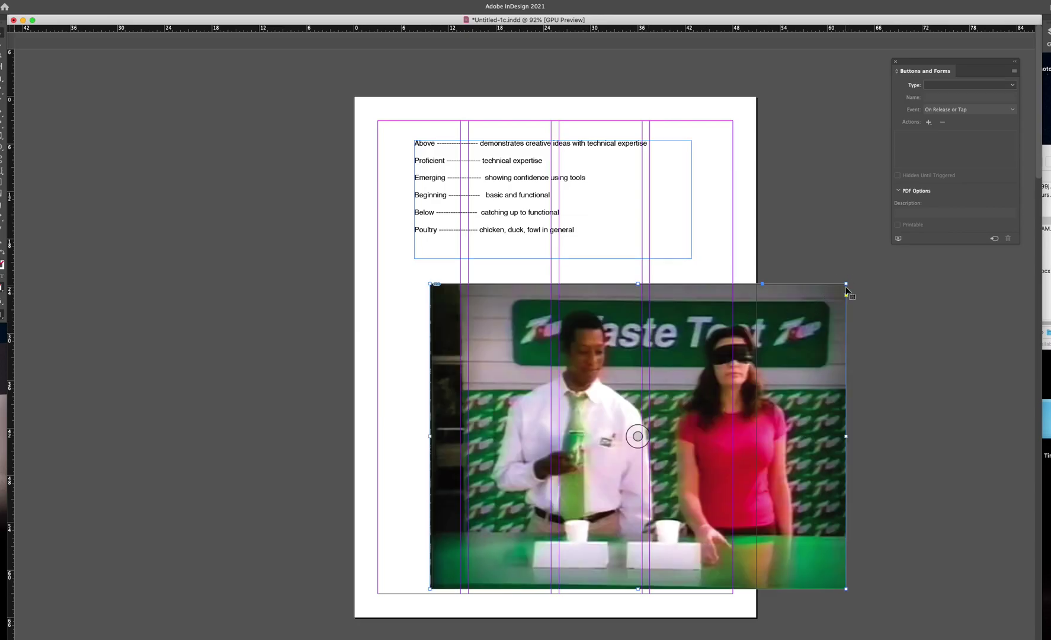
left_click_drag(846, 284, 759, 314)
left_click_drag(592, 363, 548, 313)
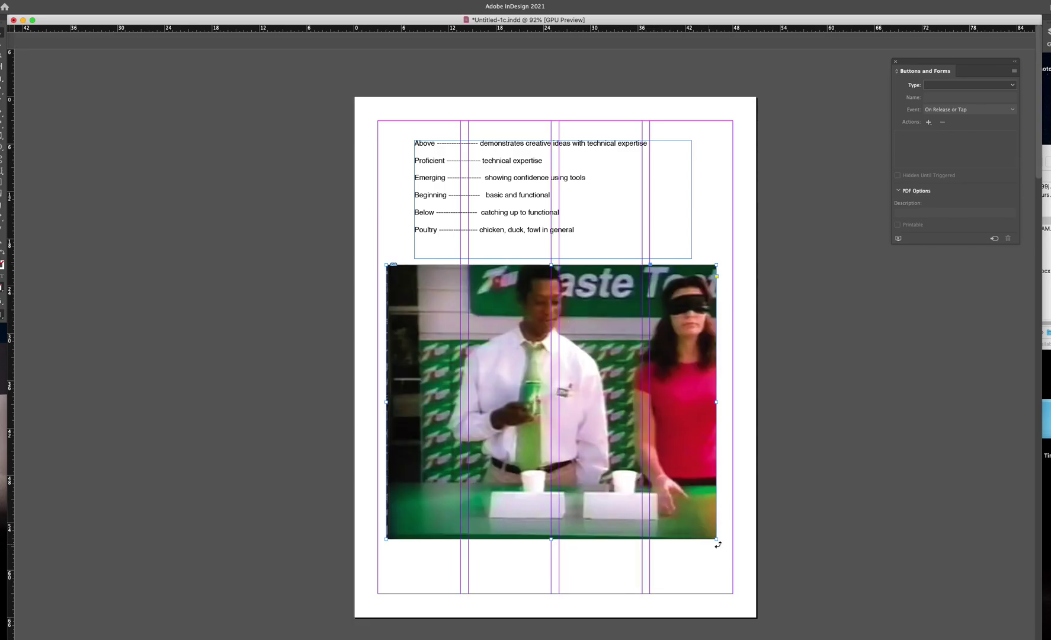
left_click_drag(717, 539, 733, 543)
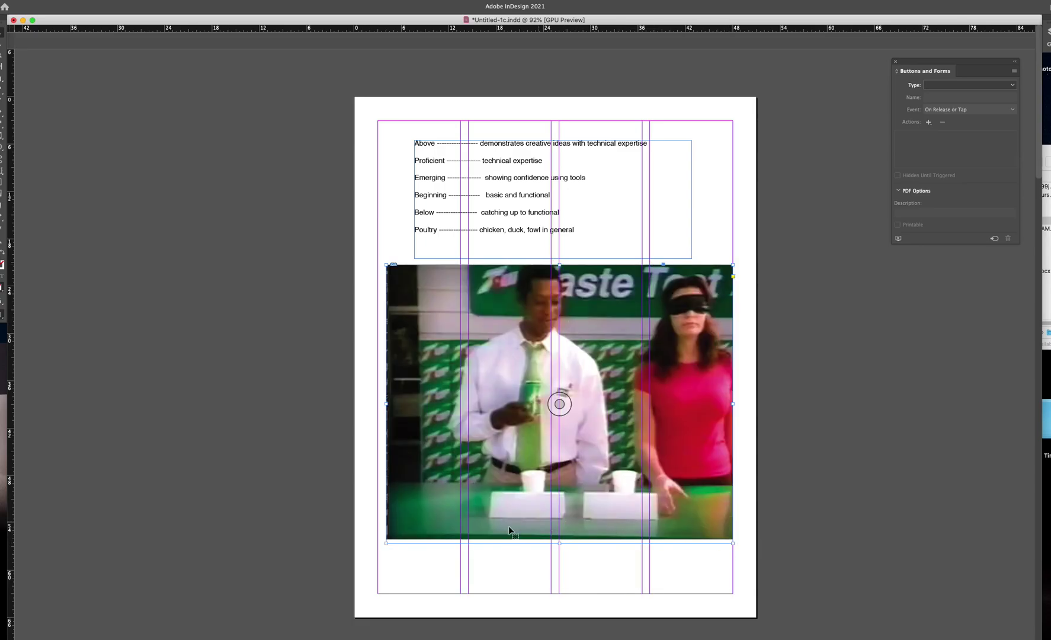
left_click_drag(388, 541, 378, 544)
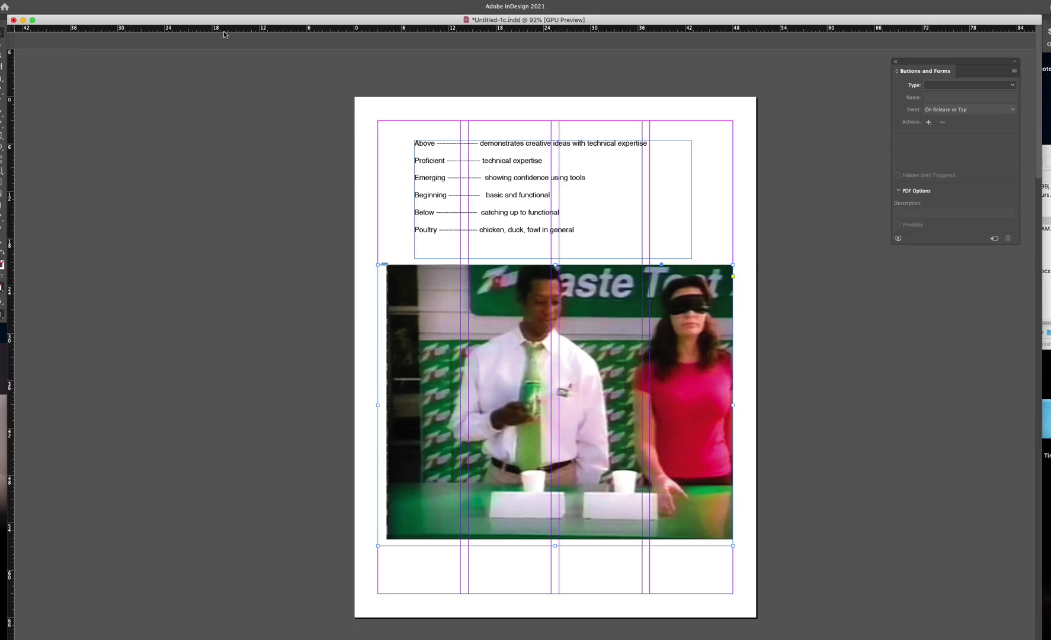
Step: Convert the screenshot into a button via Object > Interactive > Convert to Button
left_click(153, 1)
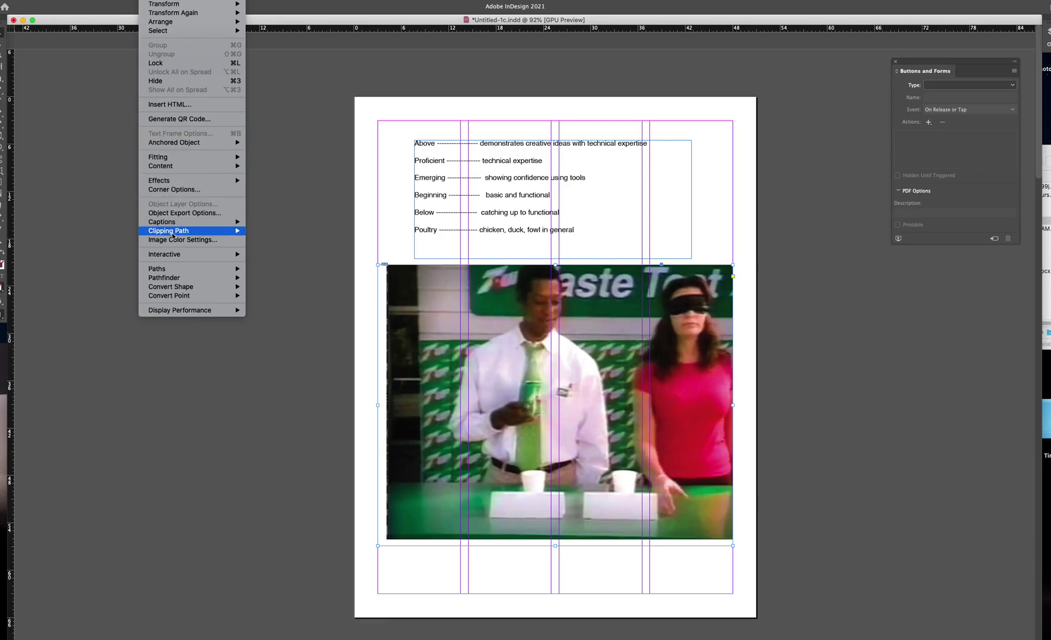
mouse_move(173, 255)
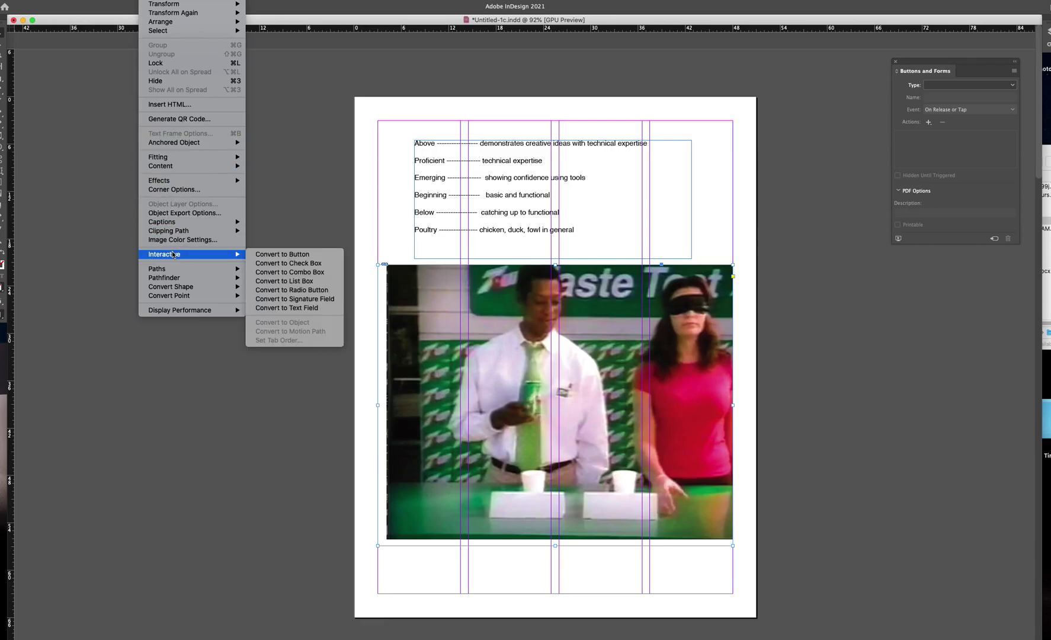
left_click(266, 254)
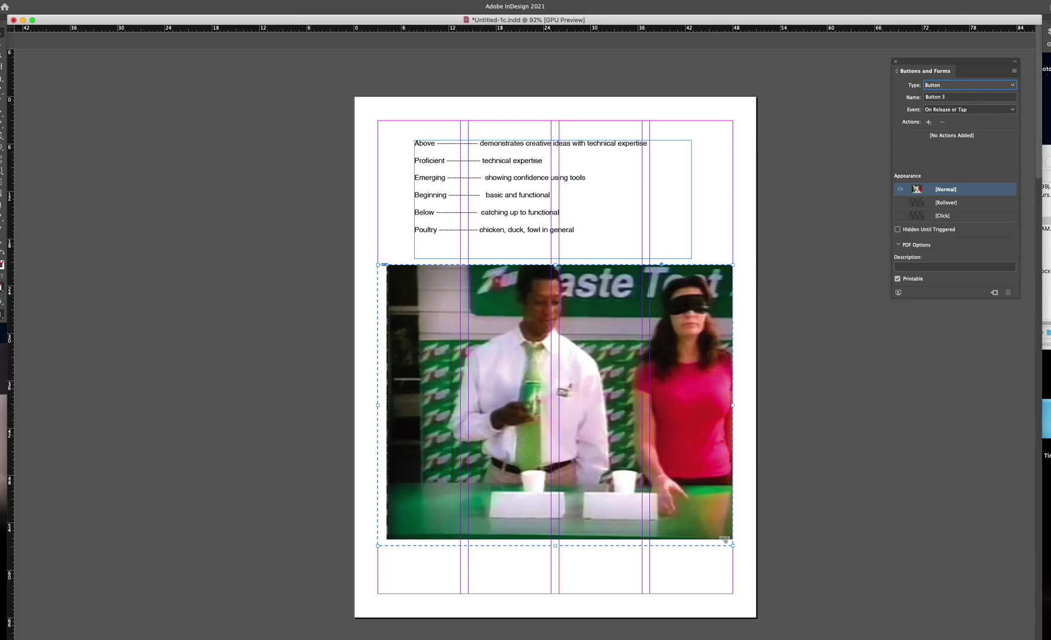
left_click_drag(969, 64, 890, 82)
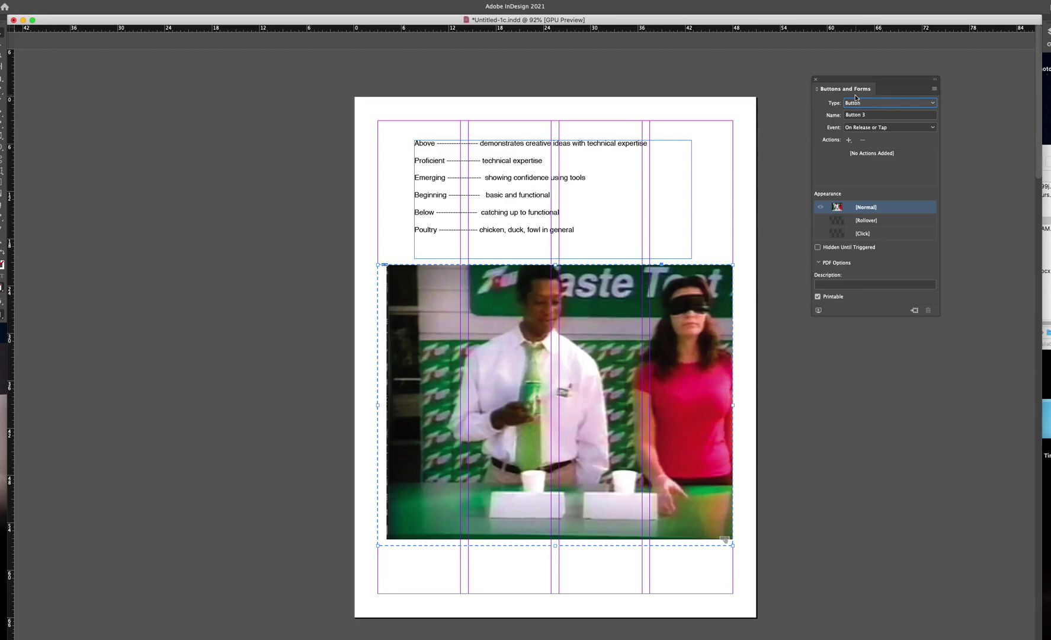
left_click(868, 127)
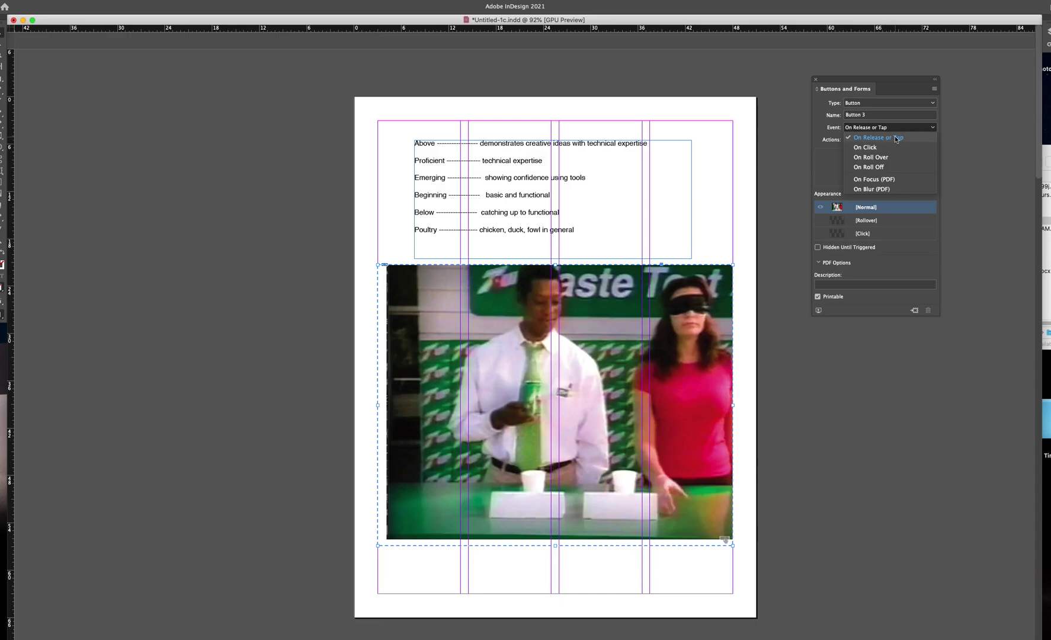
left_click(963, 132)
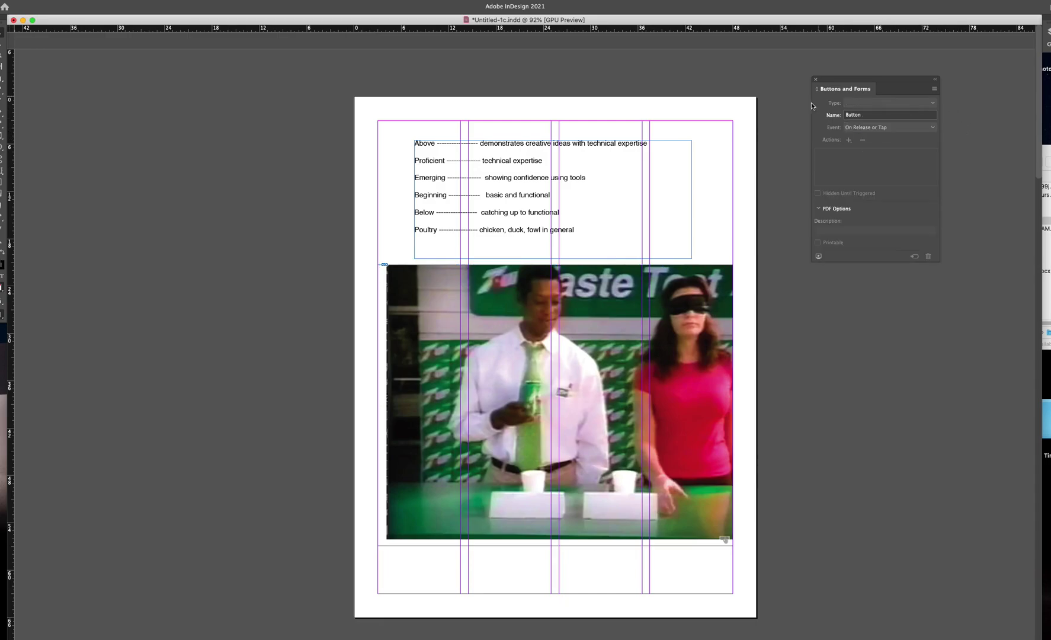
left_click(553, 404)
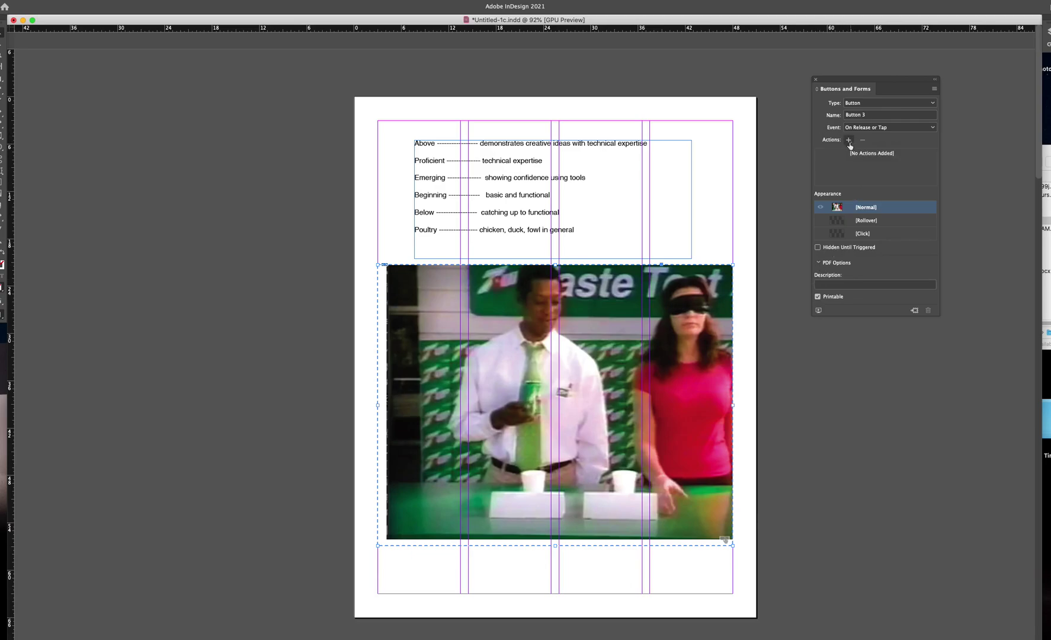
Step: Add a Go To URL action to Button 3 in the Buttons and Forms panel
left_click(849, 140)
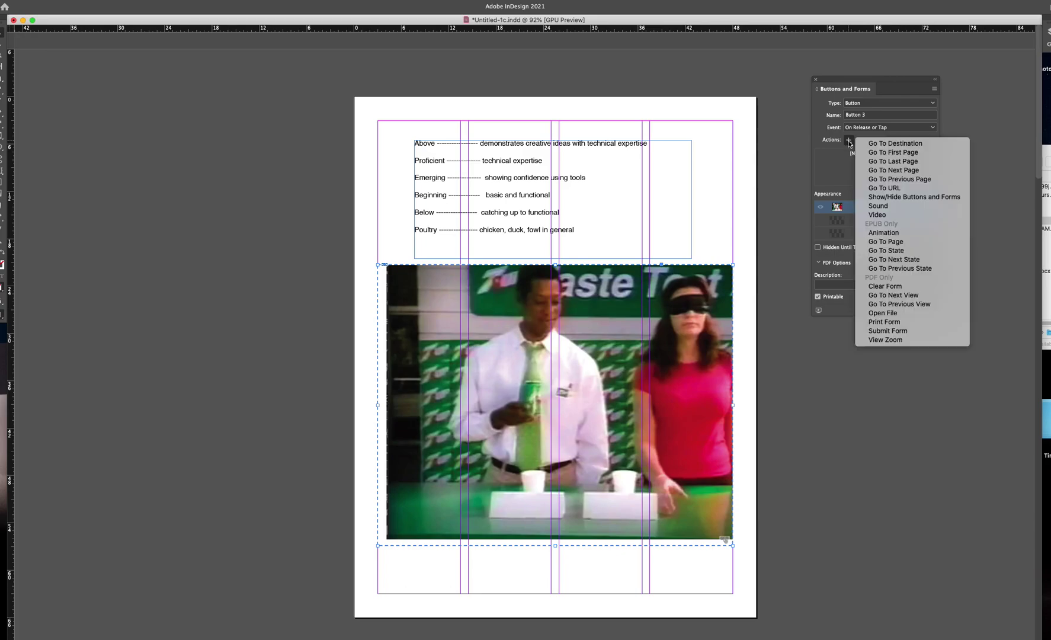
left_click(894, 193)
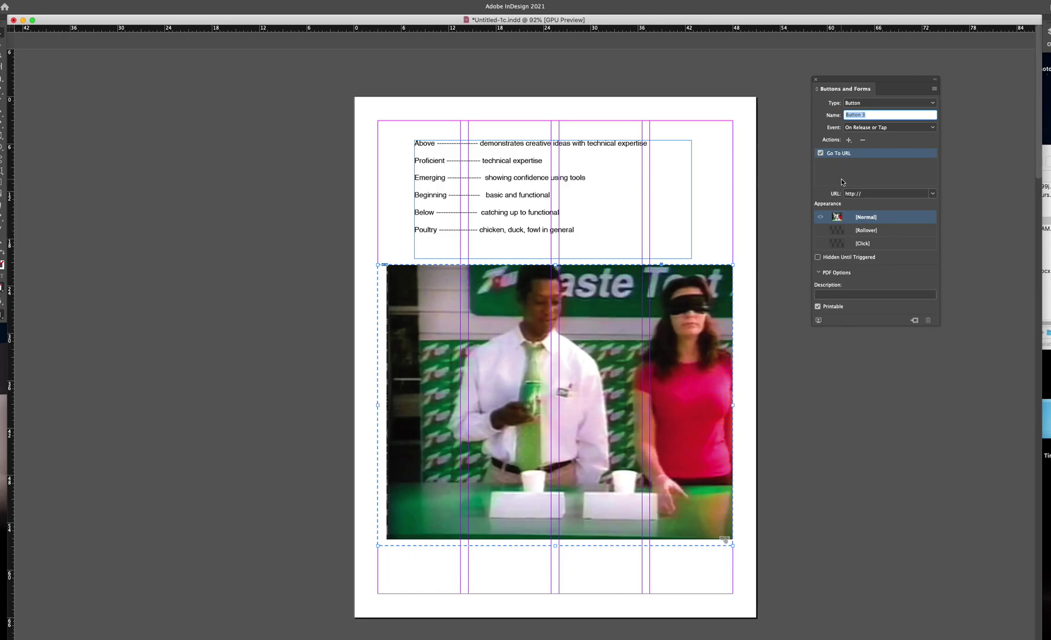
key("super+Tab")
mouse_move(558, 312)
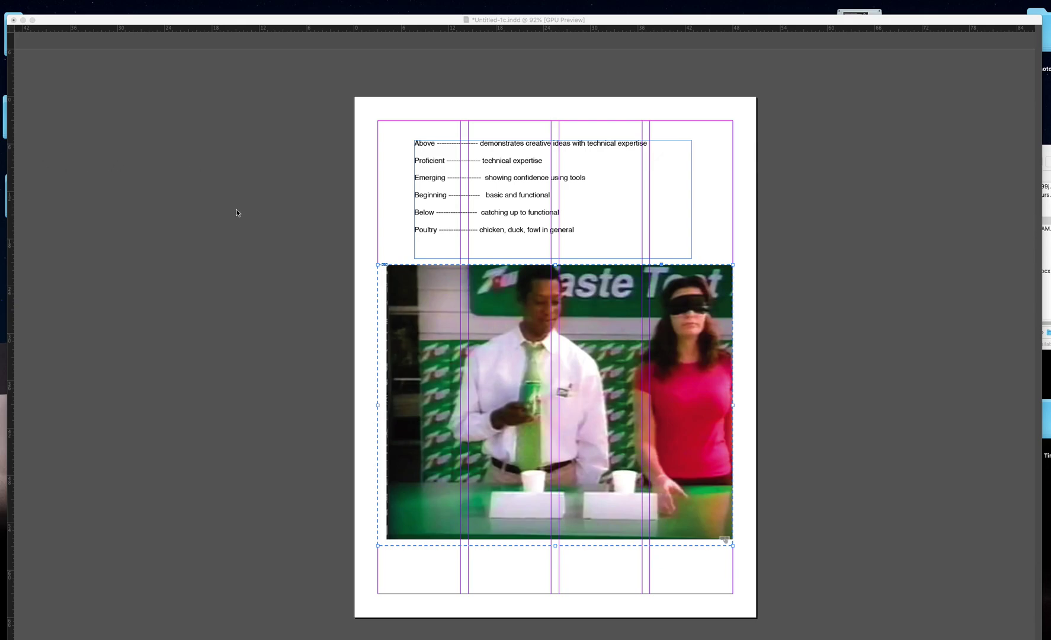
Step: In Safari, open the 2001 Make 7Up Yours video from YouTube Studio, pause it, and copy its URL
key("super+Tab")
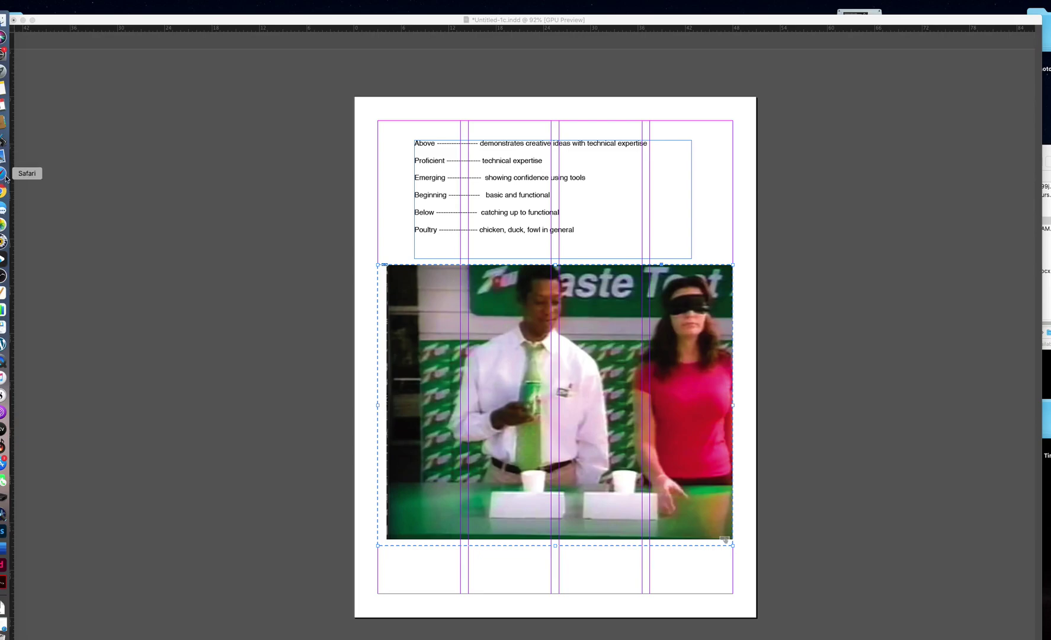
left_click(3, 173)
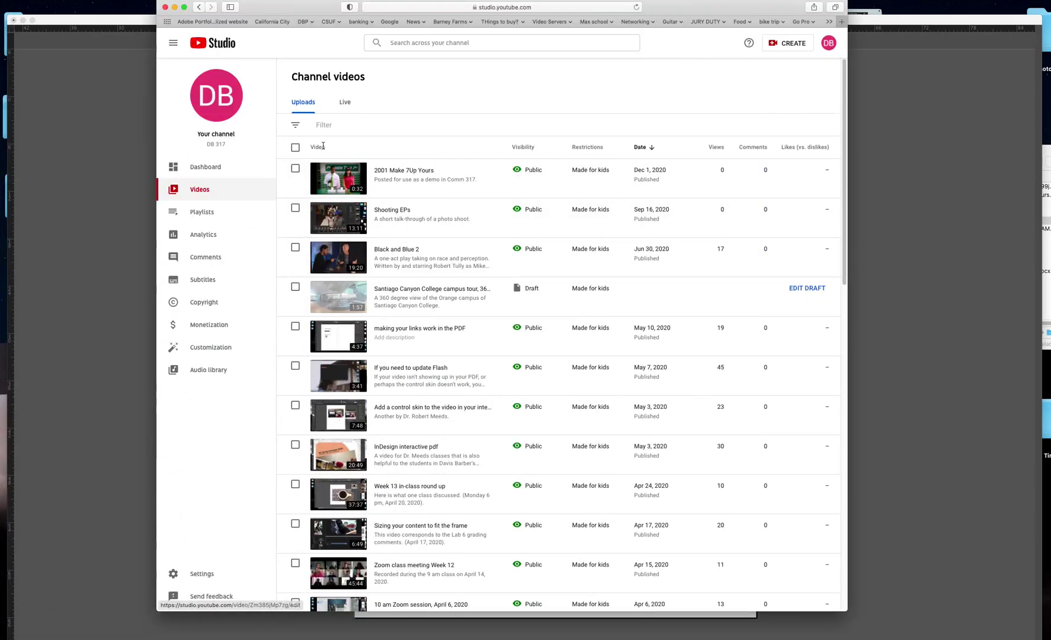
left_click(344, 170)
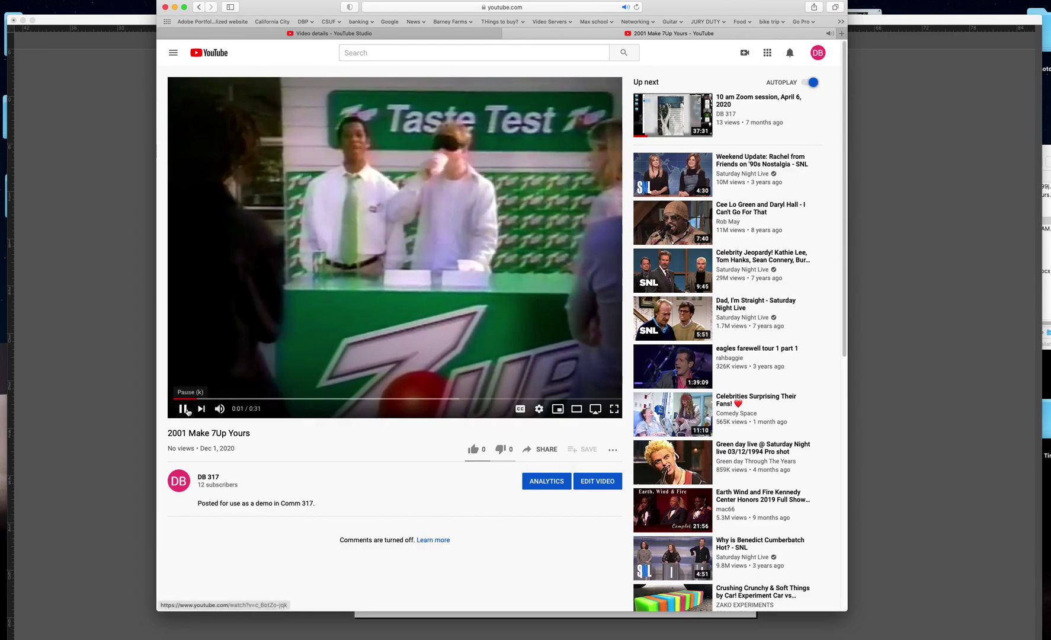
left_click(465, 244)
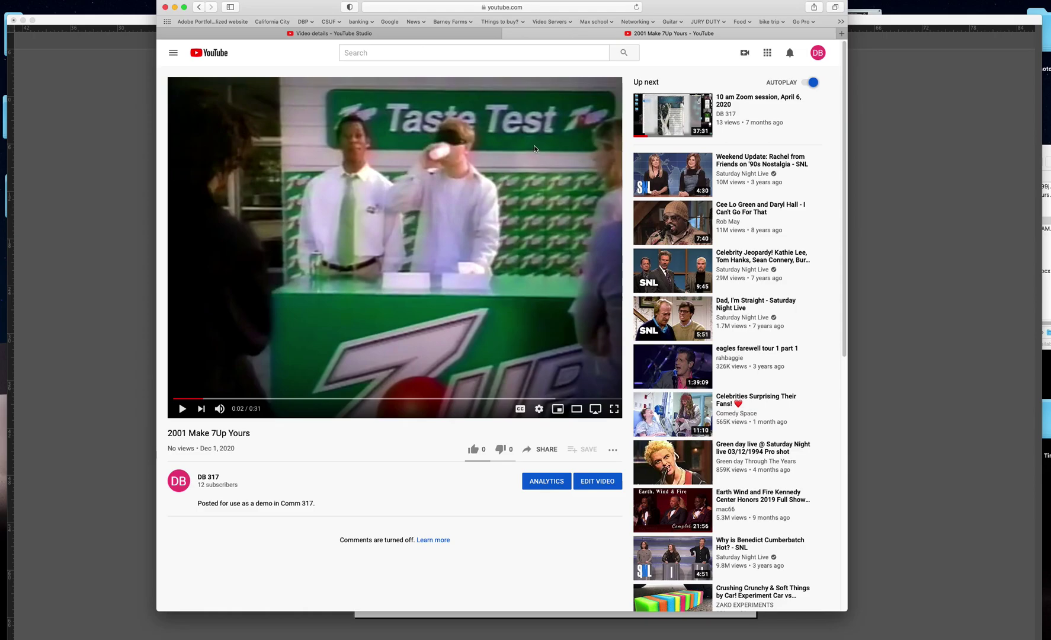
left_click(495, 8)
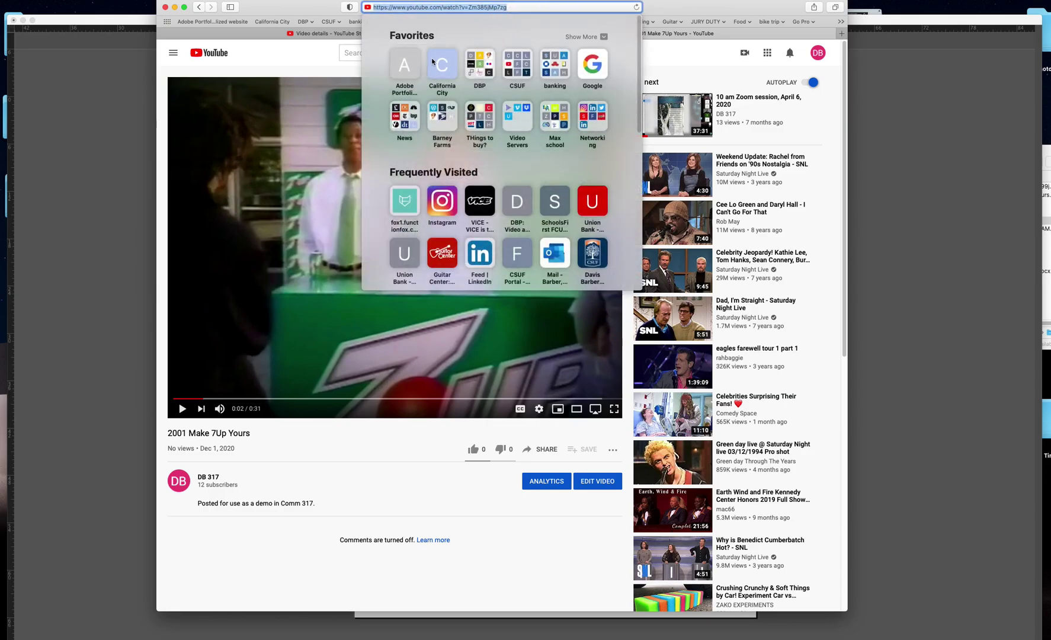
left_click(493, 137)
key("super+Tab")
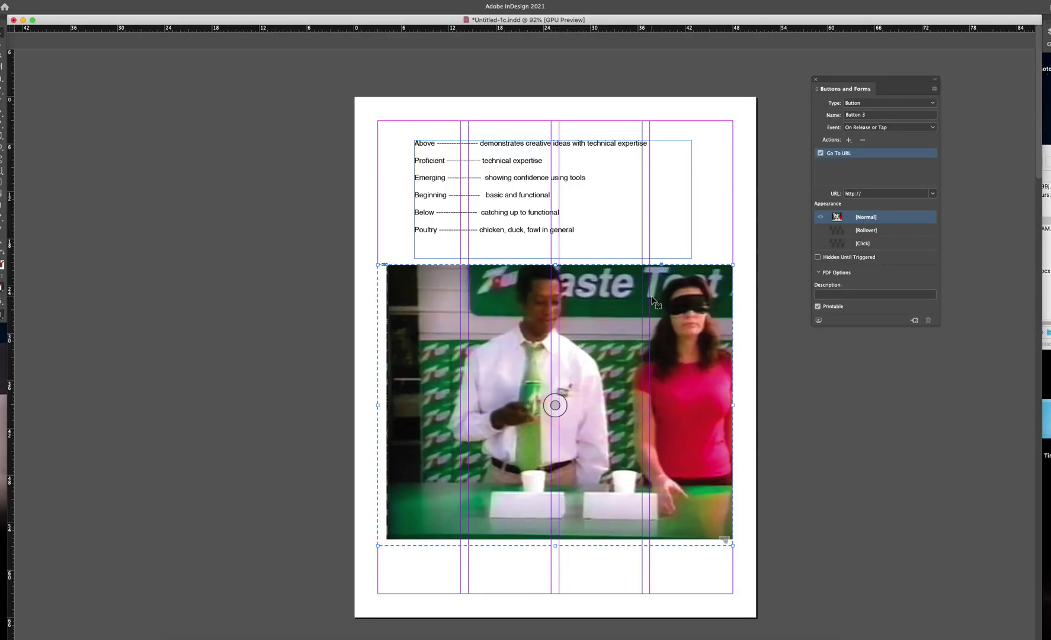
left_click(875, 196)
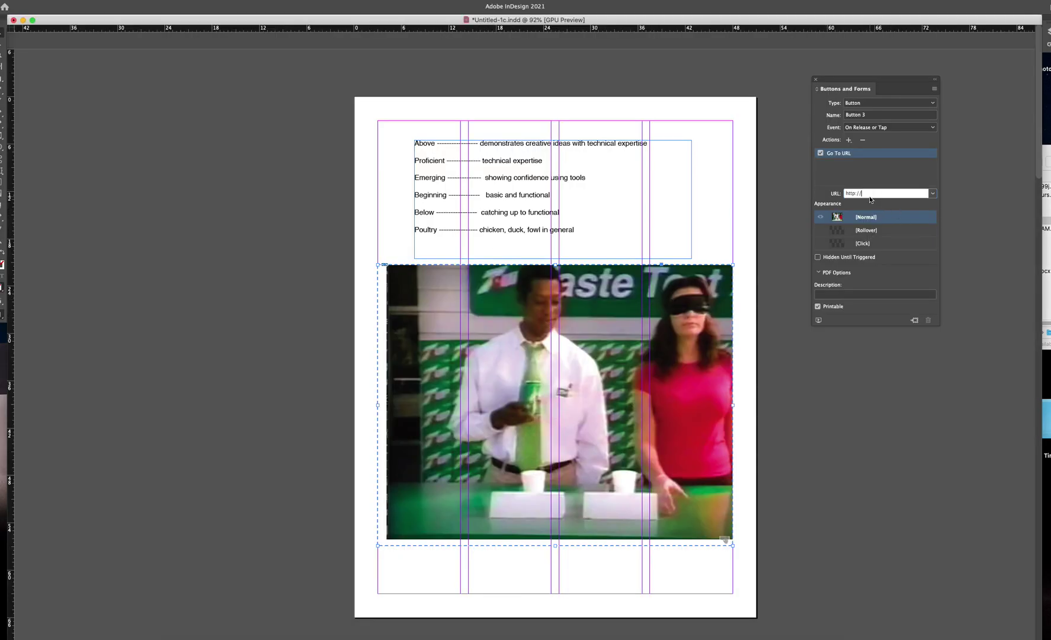
key("super+a")
key("super+v")
left_click(973, 236)
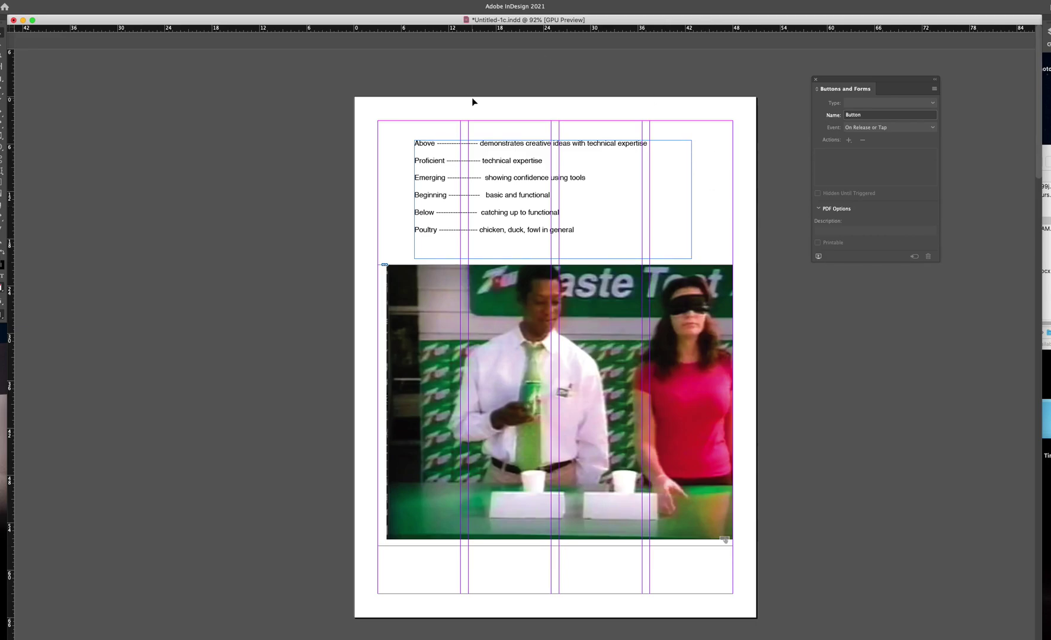
key("super+s")
Step: Start a File > Export, naming the file video button add demo-1c.pdf
left_click(36, 1)
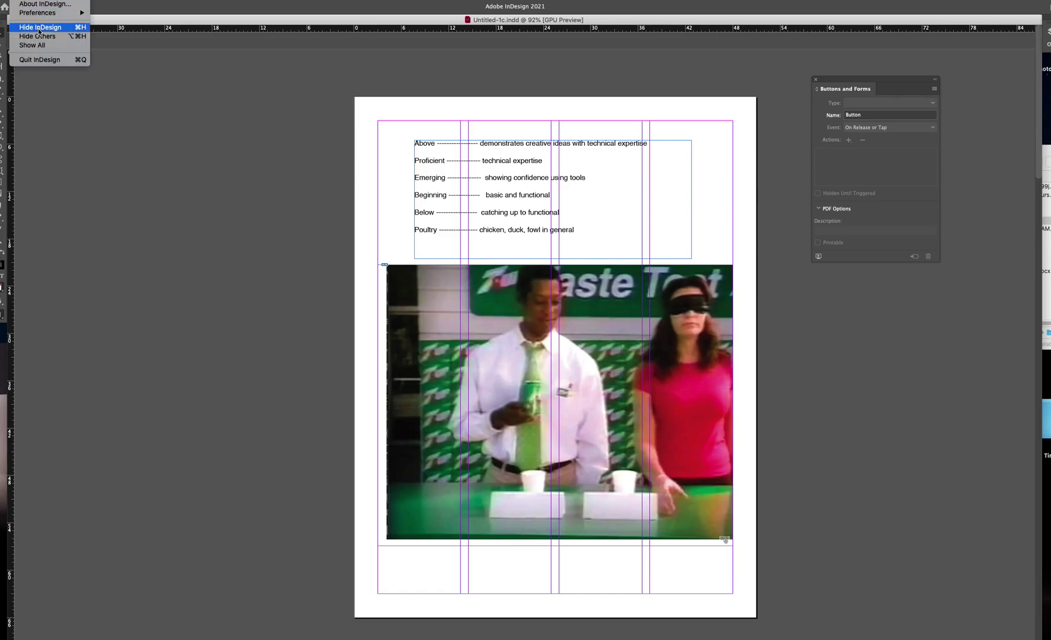
mouse_move(59, 1)
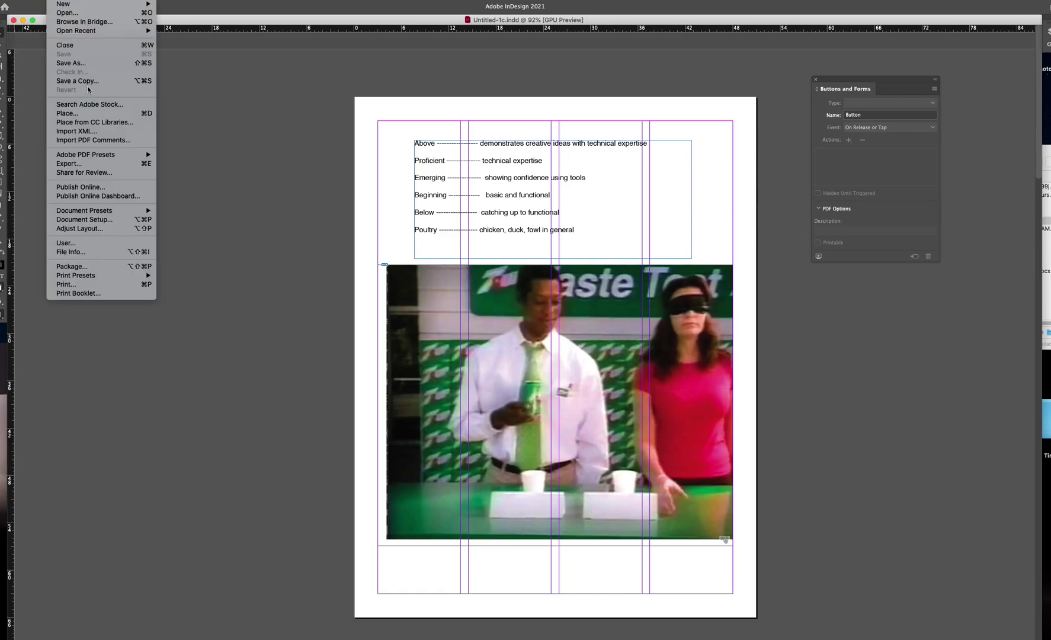
left_click(116, 166)
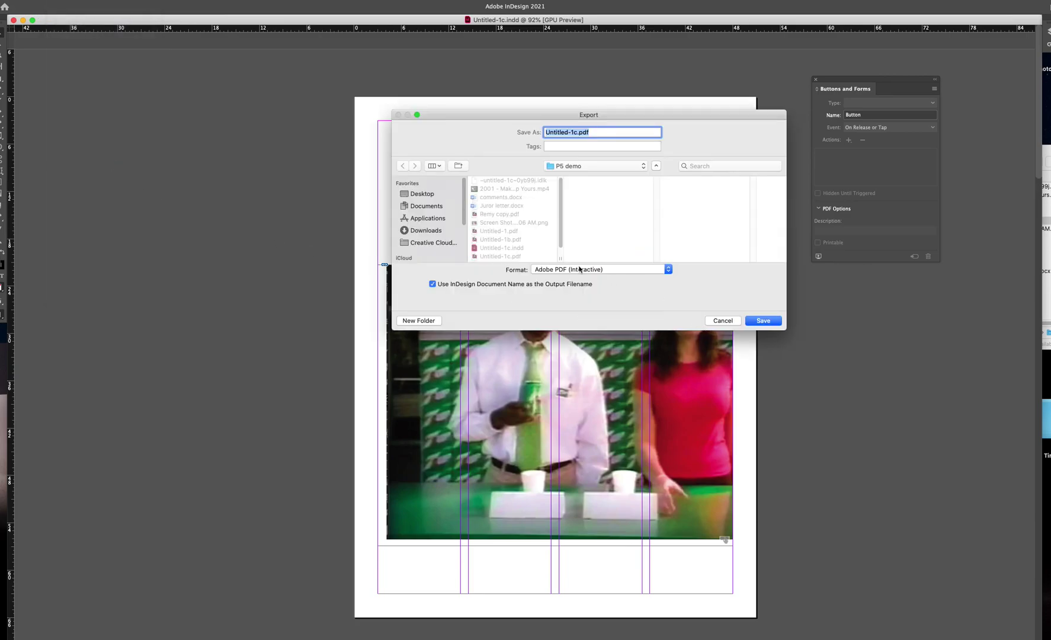
left_click(558, 133)
left_click_drag(564, 132, 527, 137)
type("video embed demo")
key("BackSpace")
key("BackSpace")
key("BackSpace")
key("BackSpace")
key("BackSpace")
type("button add")
key("BackSpace")
Step: Export it as Adobe PDF (Interactive) and accept the CMYK colour conversion warning
left_click(763, 320)
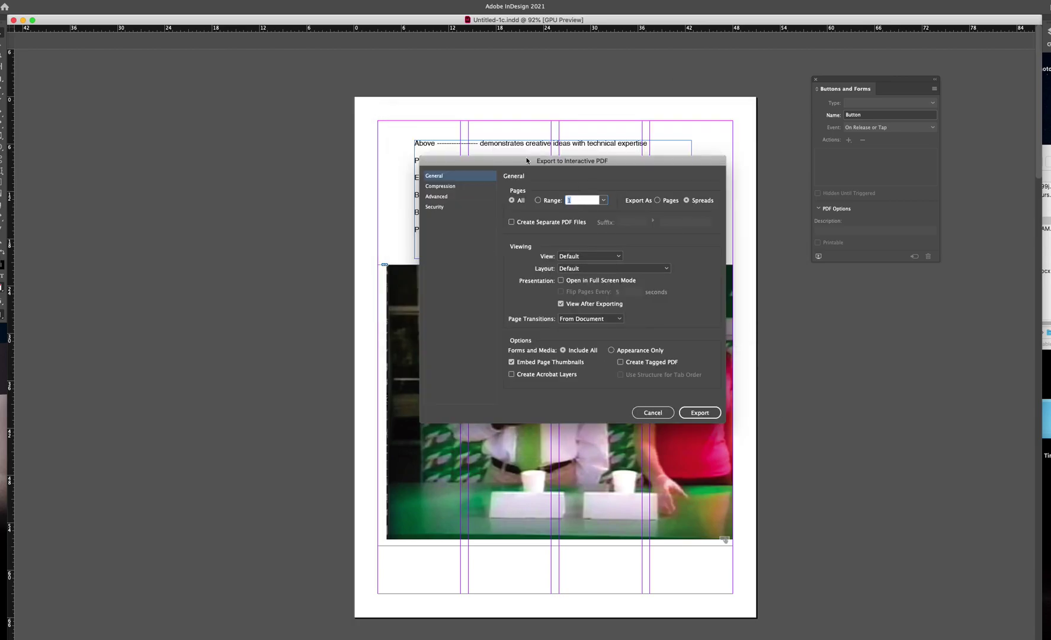
left_click(701, 413)
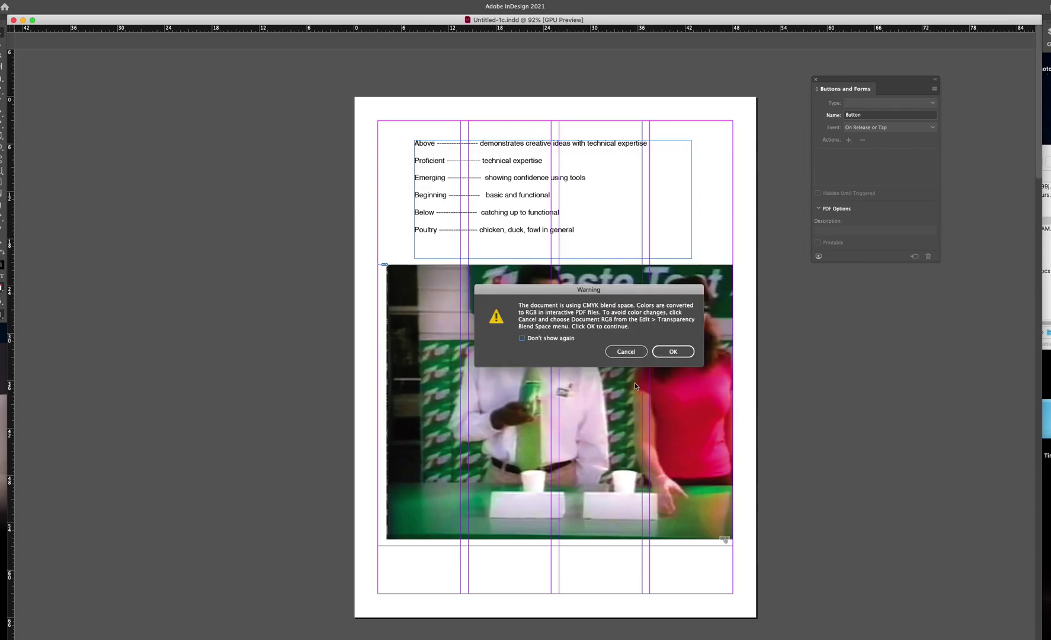
left_click(672, 351)
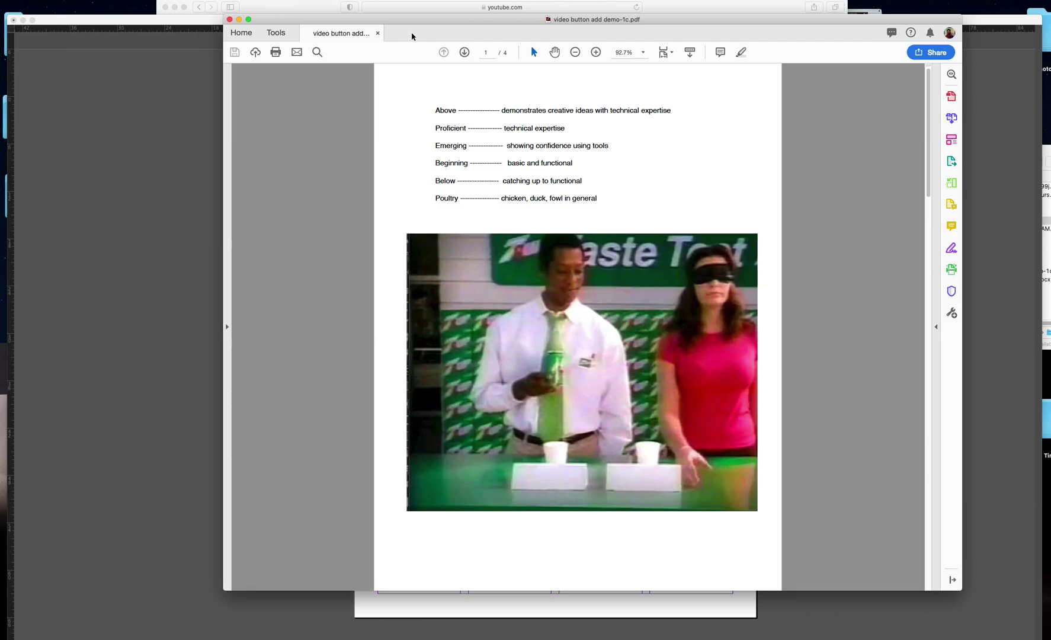
left_click_drag(417, 24, 355, 28)
left_click(513, 314)
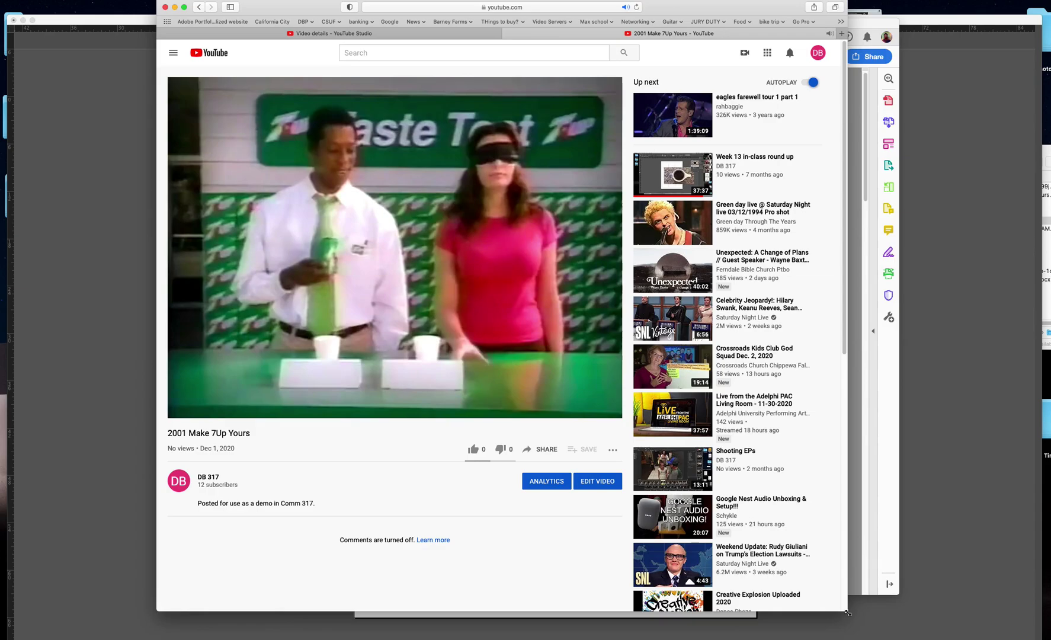
left_click_drag(847, 612, 837, 497)
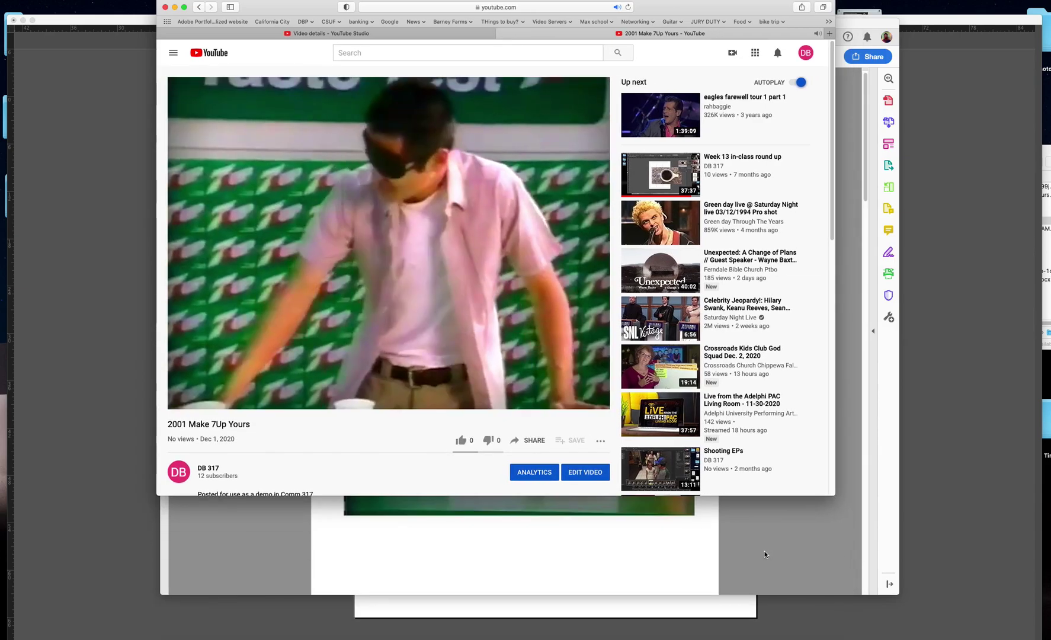
left_click(764, 551)
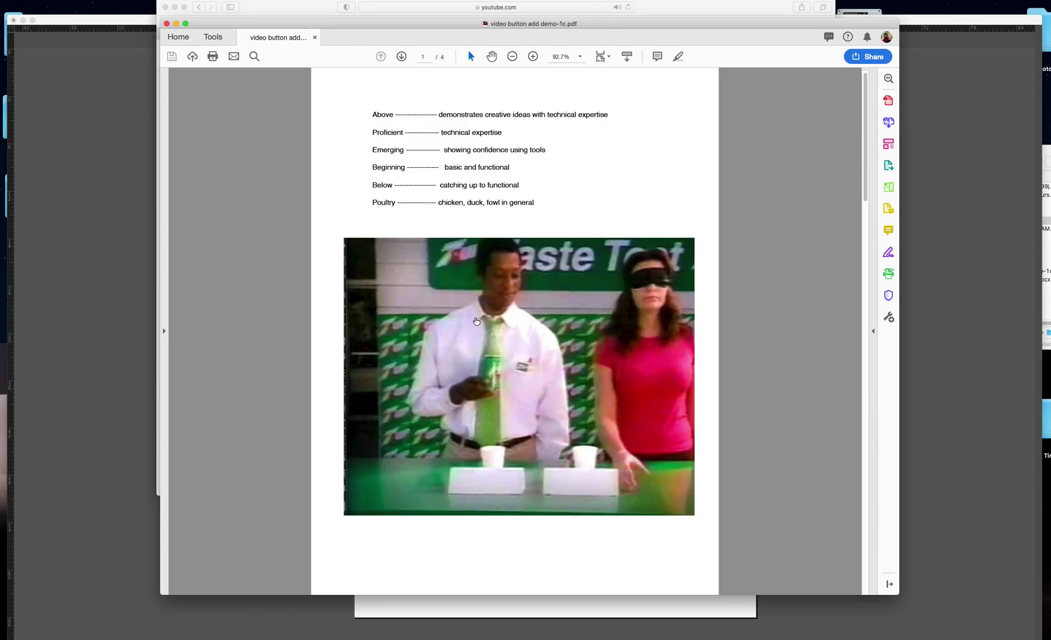